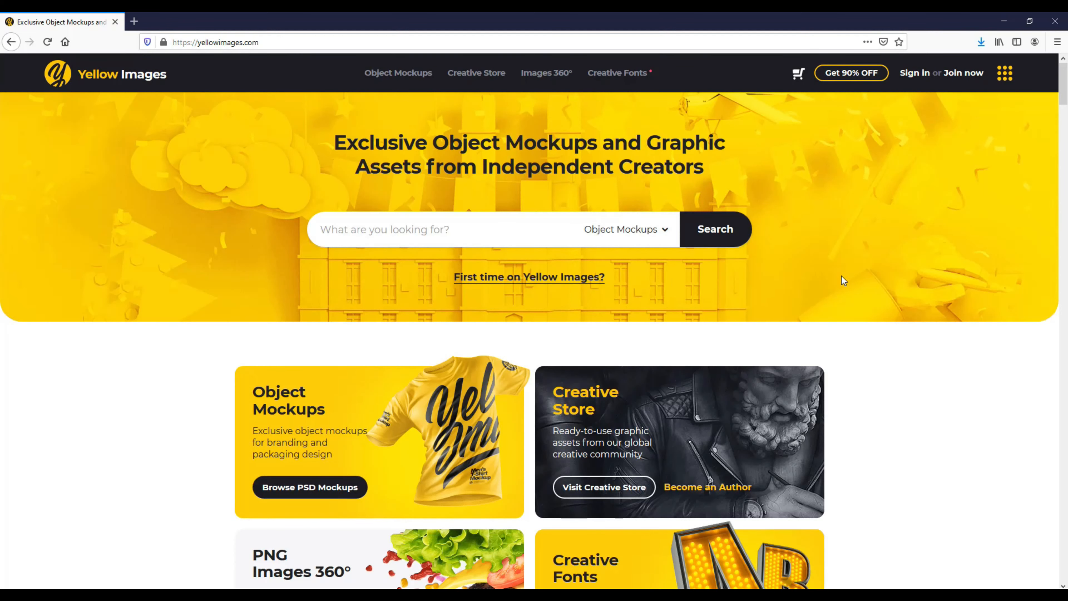
Step: Look over the Yellow Images home page and open the Object Mockups catalogue
scroll(875, 337, "down", 10)
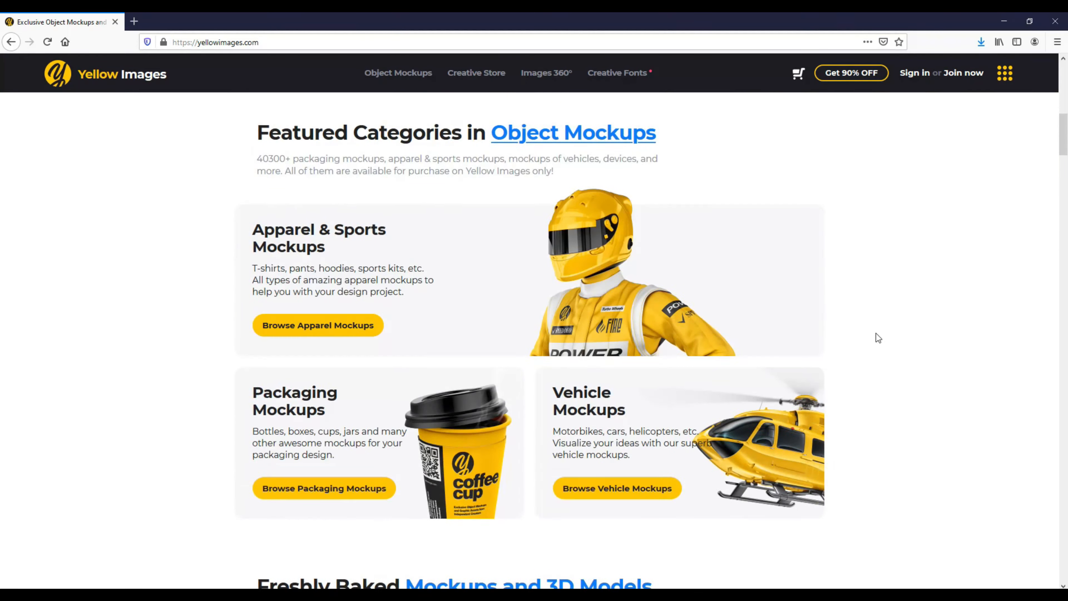
scroll(878, 332, "up", 10)
scroll(878, 331, "down", 5)
scroll(879, 330, "up", 5)
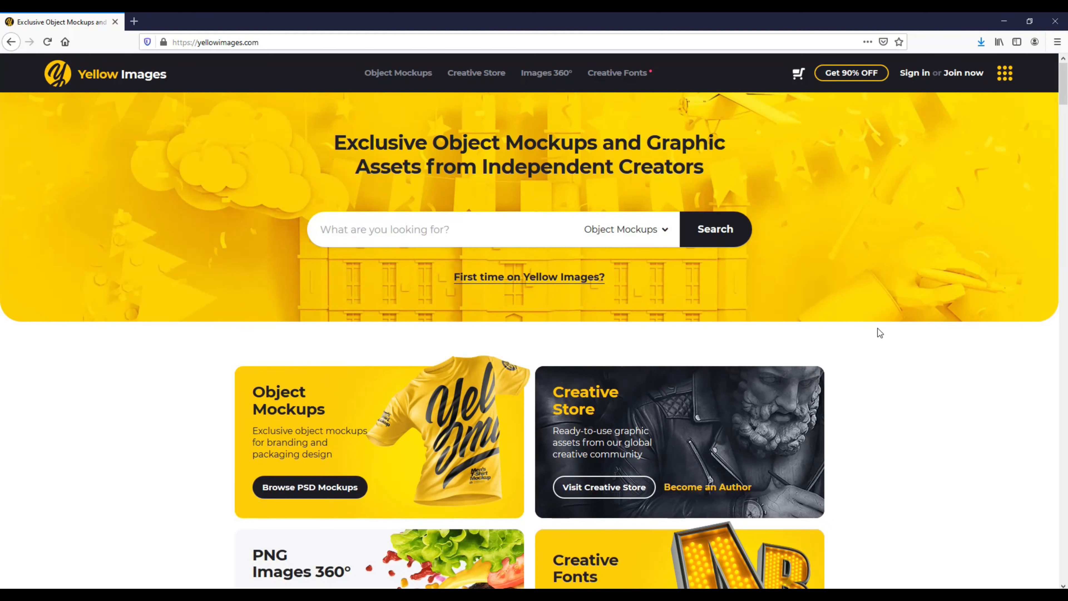
scroll(878, 328, "down", 1)
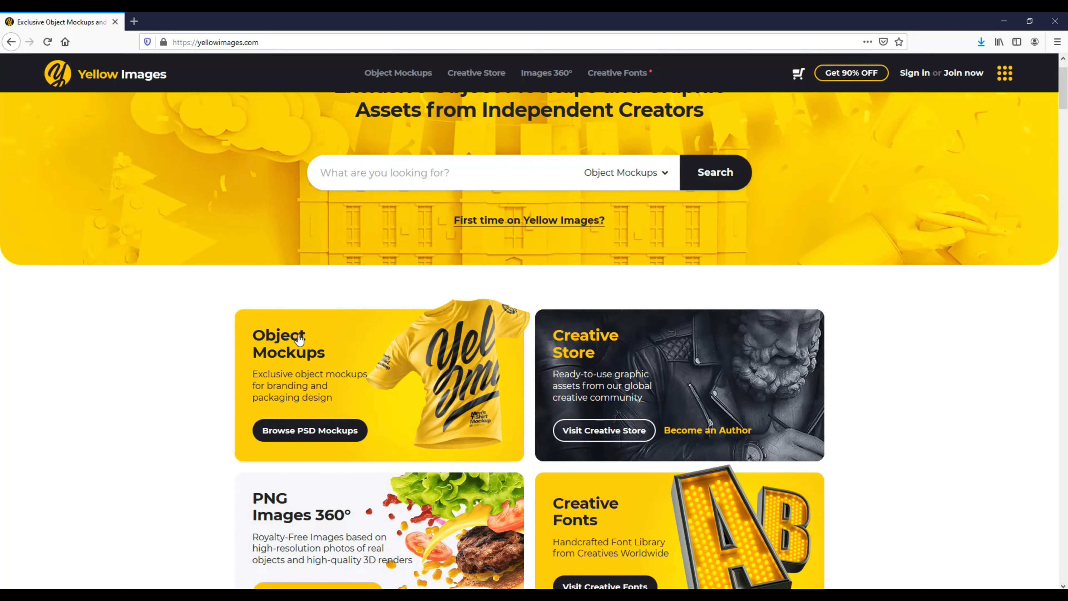
left_click(317, 386)
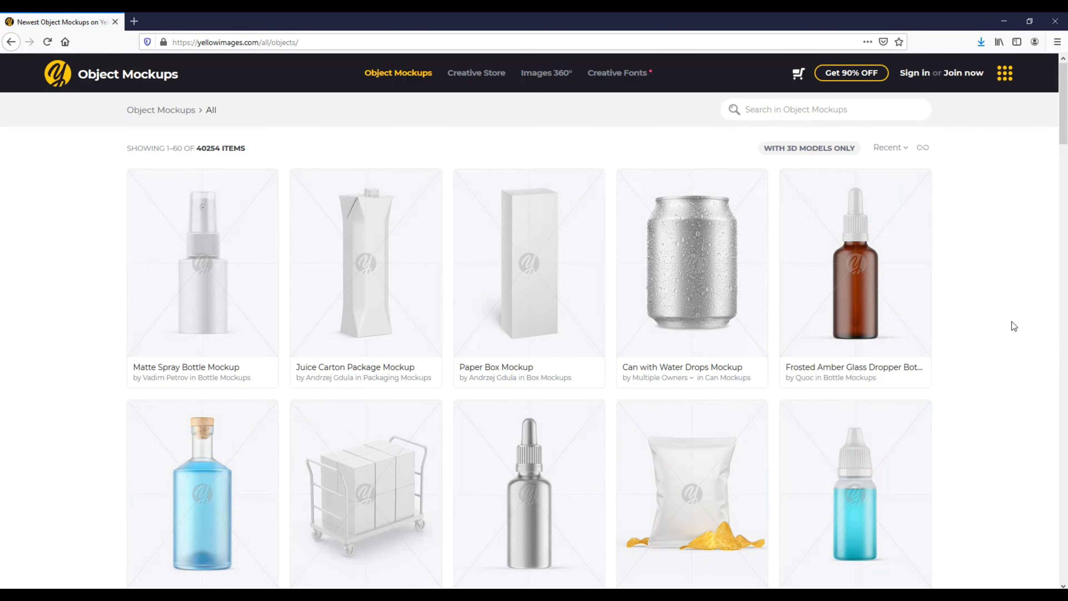
Step: Examine the mockups on the first page of the Object Mockups listing for a suitable garment
scroll(1012, 323, "down", 3)
scroll(1011, 321, "down", 9)
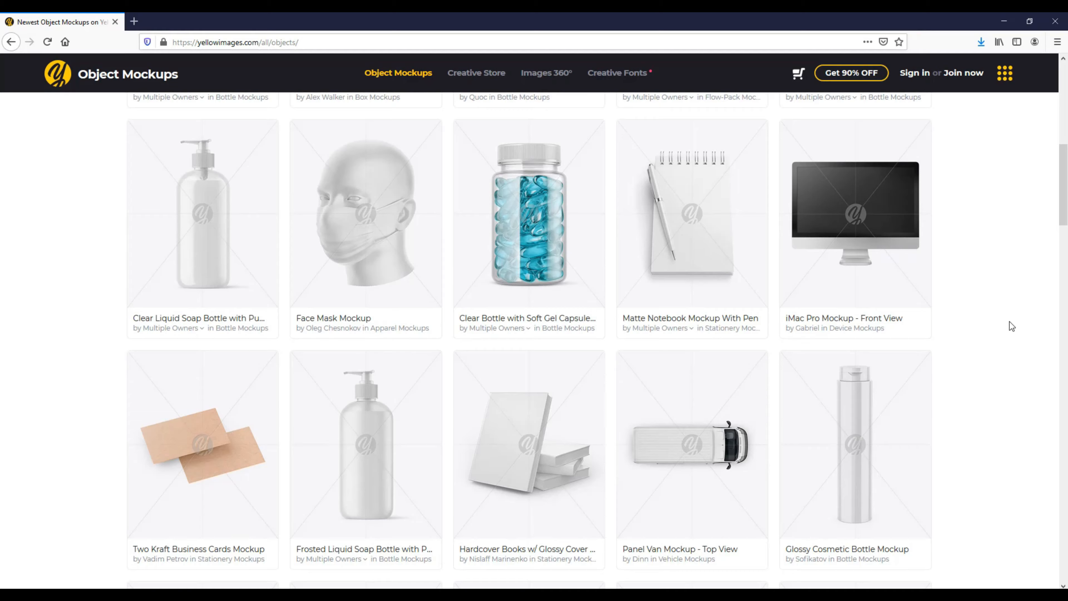
scroll(1009, 321, "down", 3)
scroll(1009, 328, "down", 4)
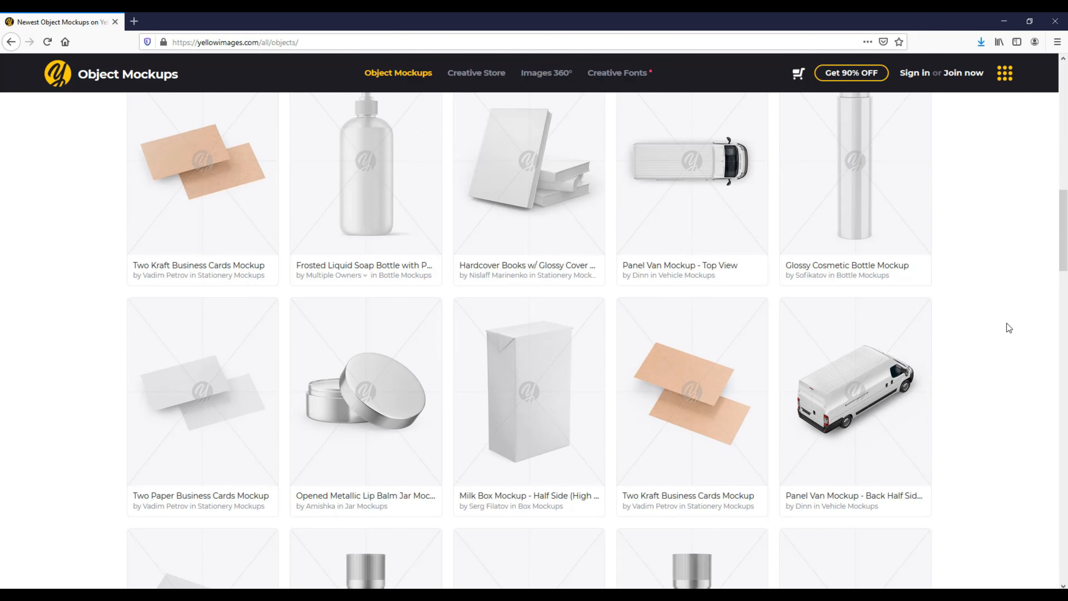
scroll(1009, 327, "down", 4)
scroll(1008, 326, "down", 10)
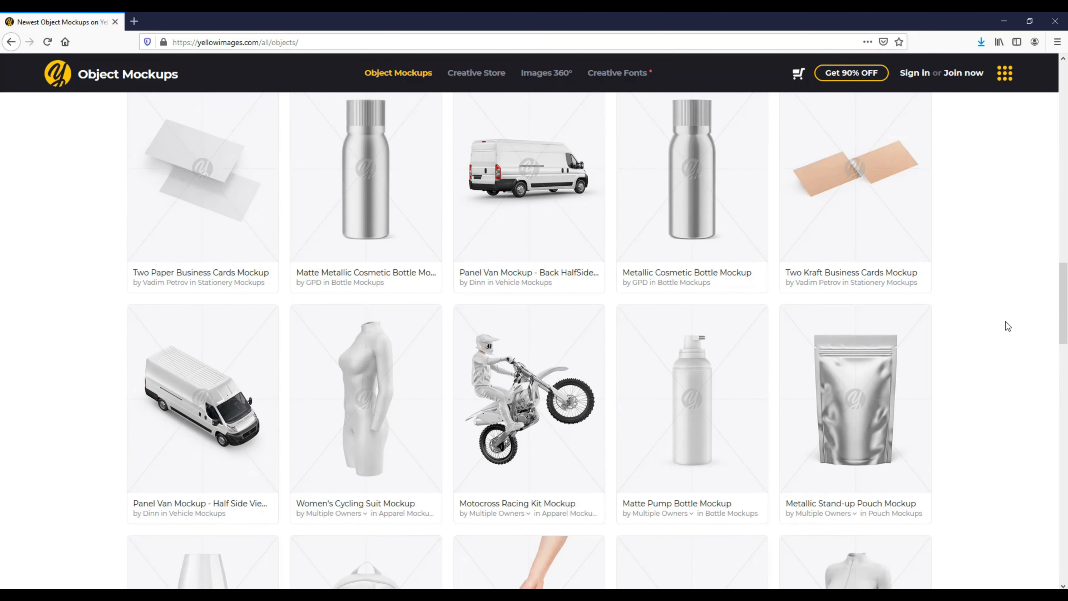
scroll(1008, 326, "down", 9)
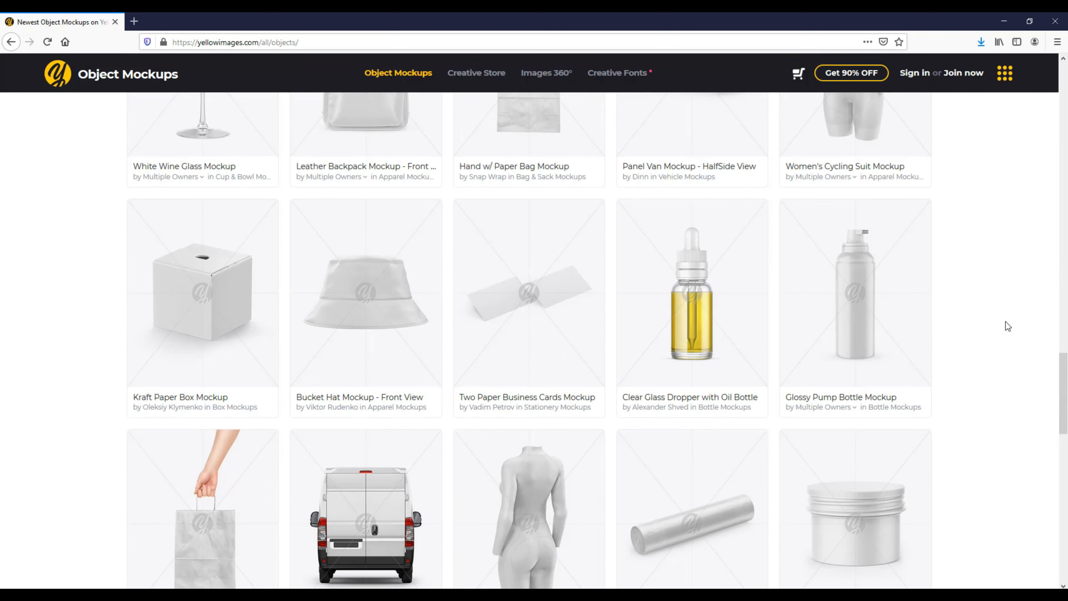
scroll(1017, 315, "down", 3)
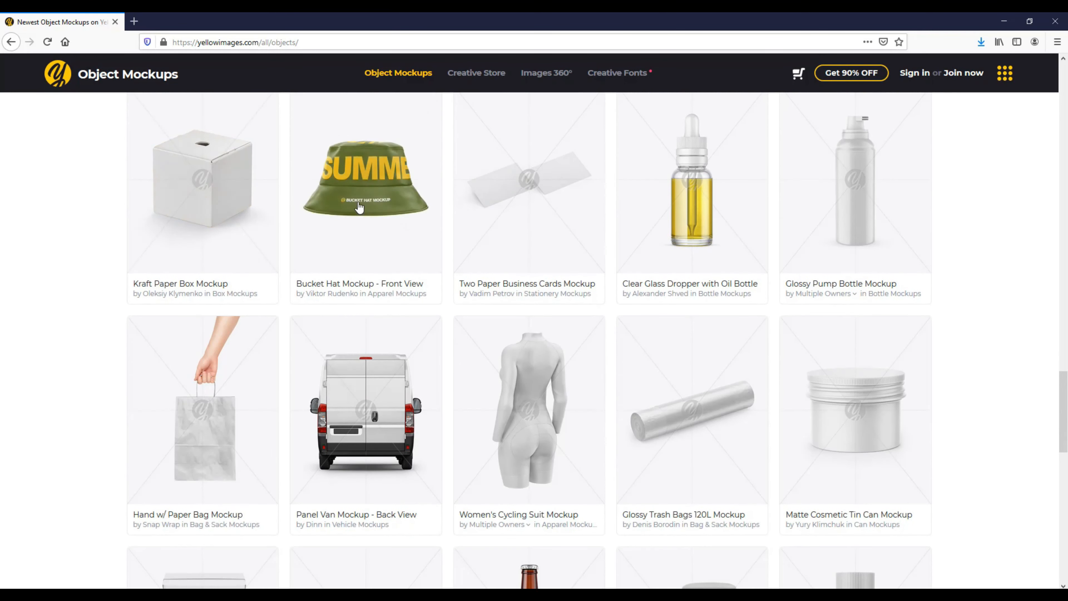
scroll(925, 349, "down", 6)
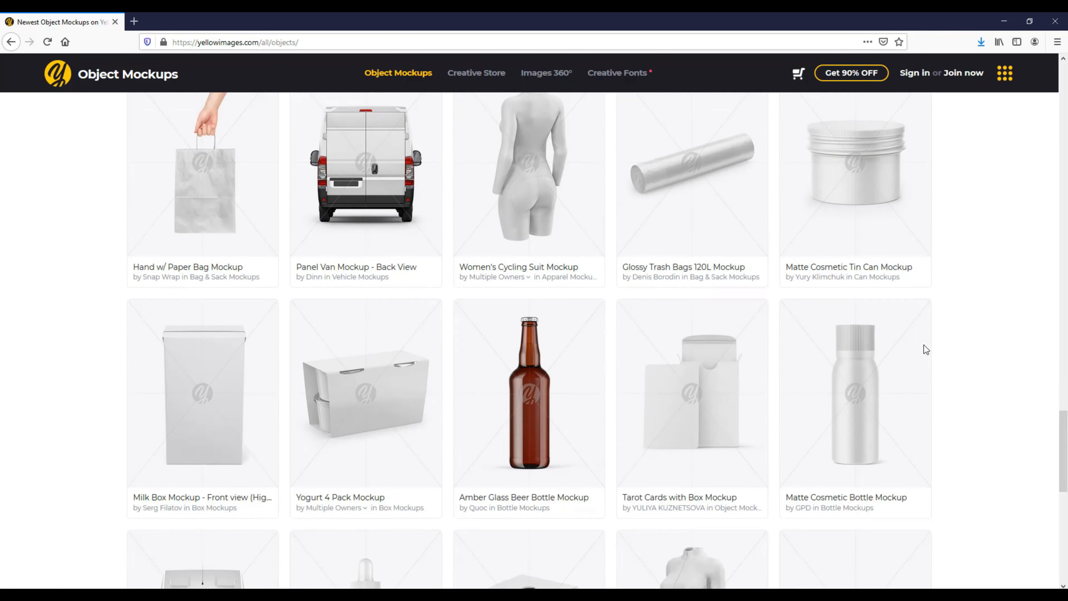
scroll(925, 350, "down", 8)
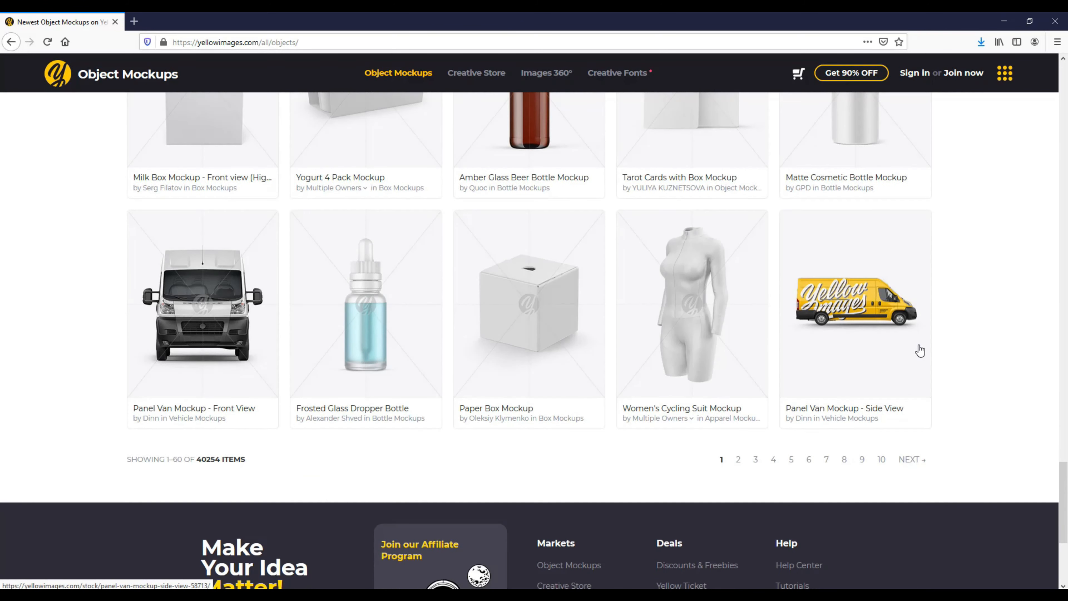
scroll(919, 350, "down", 1)
scroll(947, 327, "up", 10)
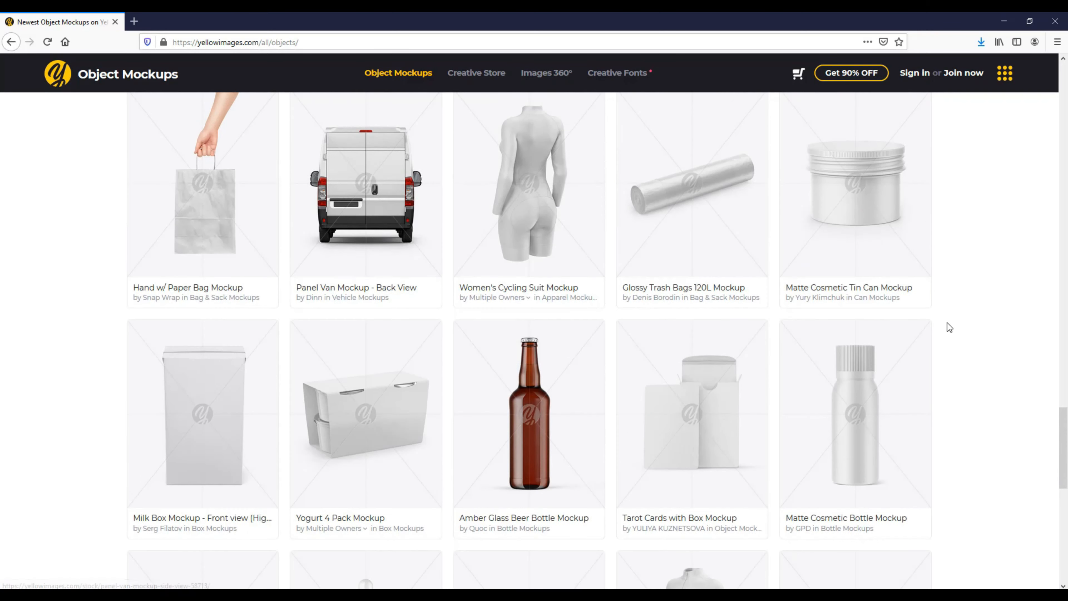
scroll(946, 323, "down", 12)
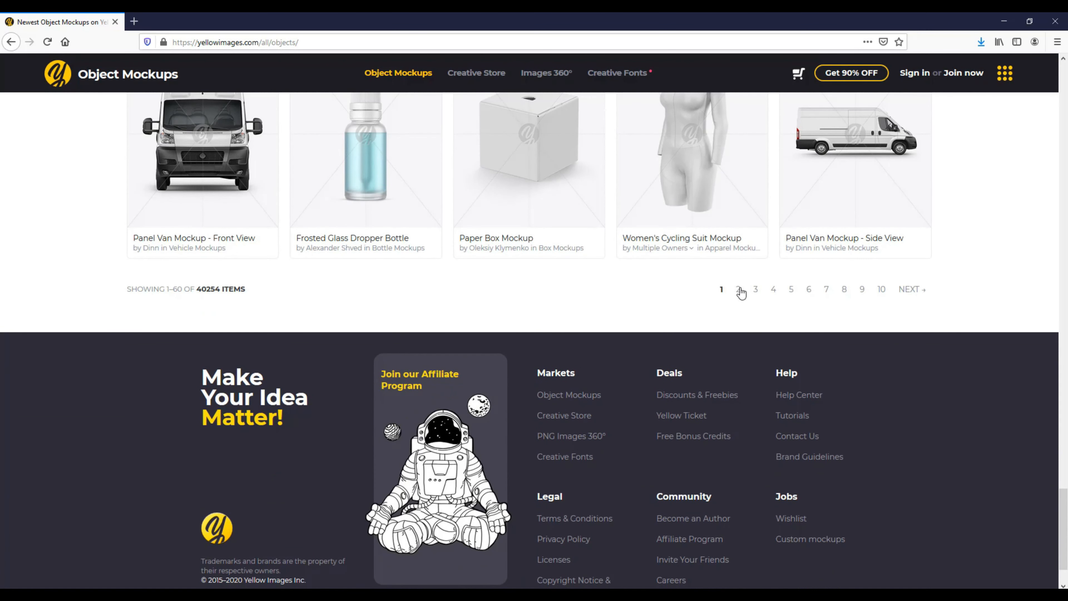
Step: Open the Men's Crew Neck T-Shirt front-view mockup from page 2 and preview its yellow and striped variants
left_click(740, 290)
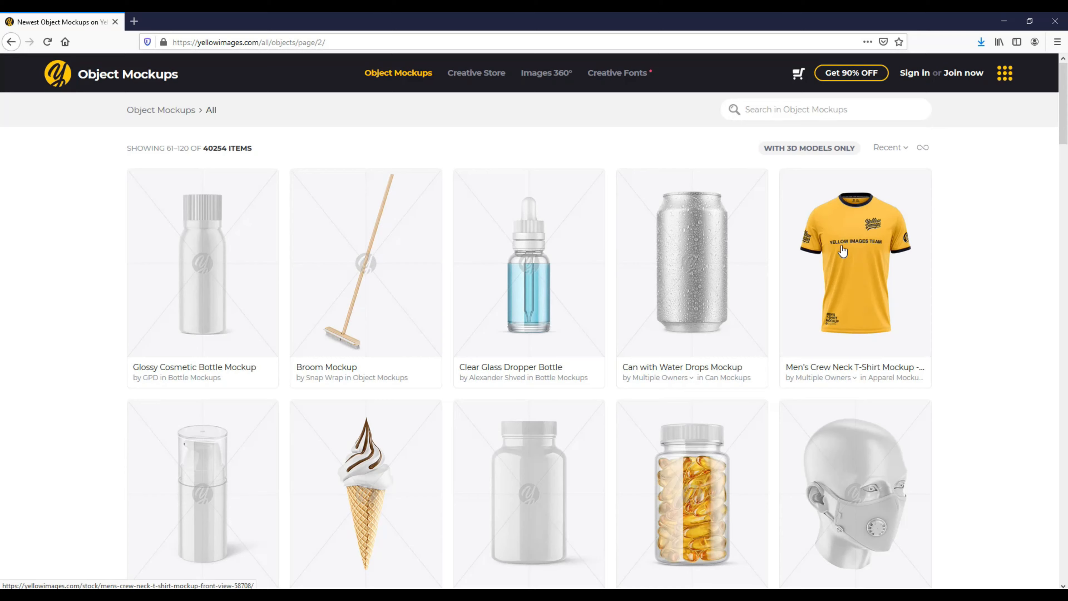
left_click(842, 251)
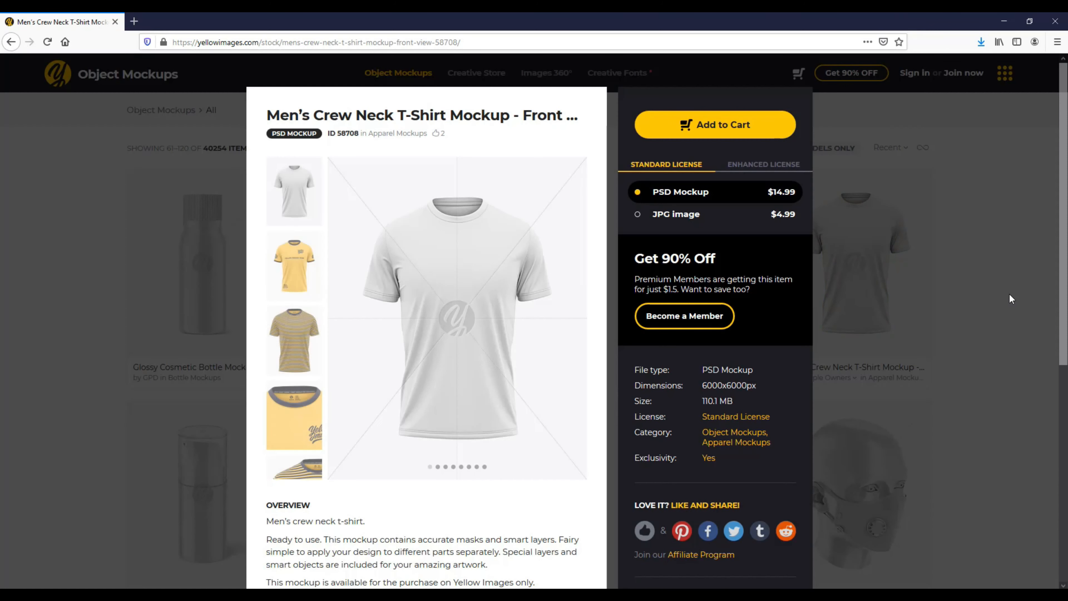
left_click(294, 256)
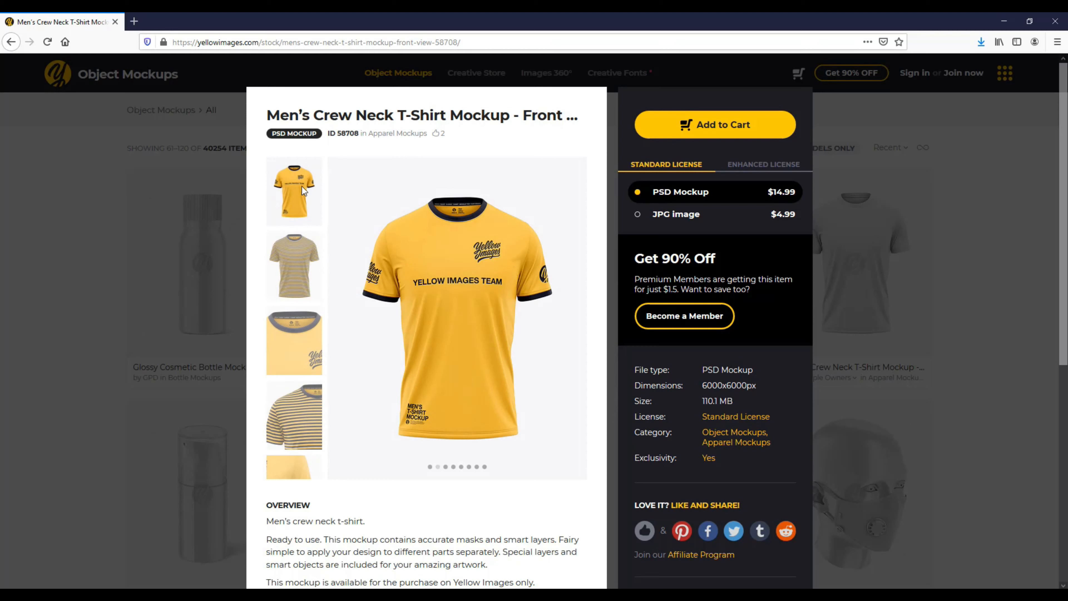
left_click(298, 265)
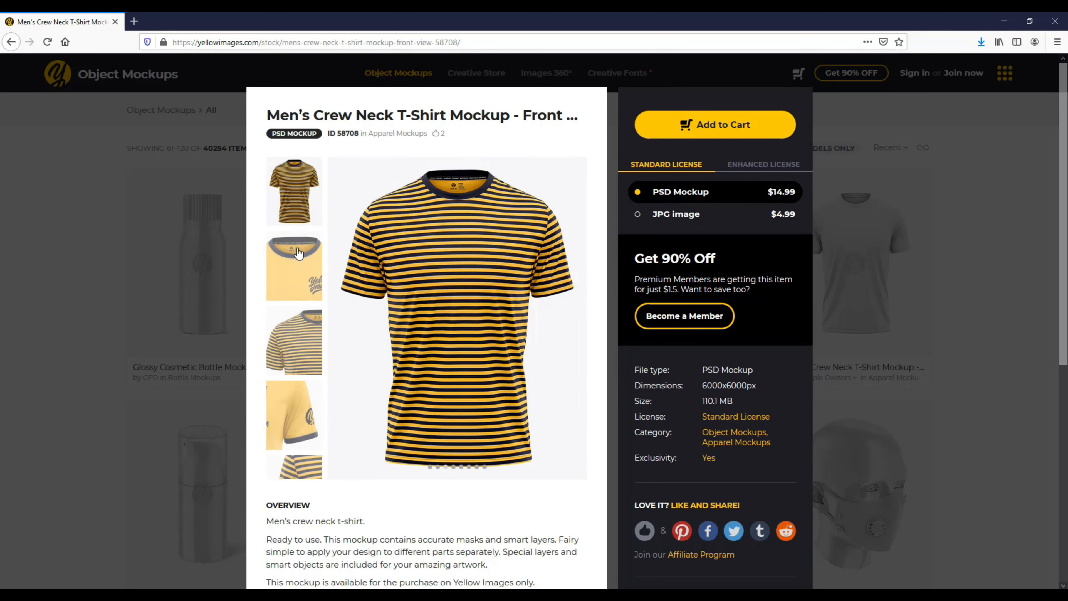
scroll(297, 246, "up", 1)
left_click(293, 200)
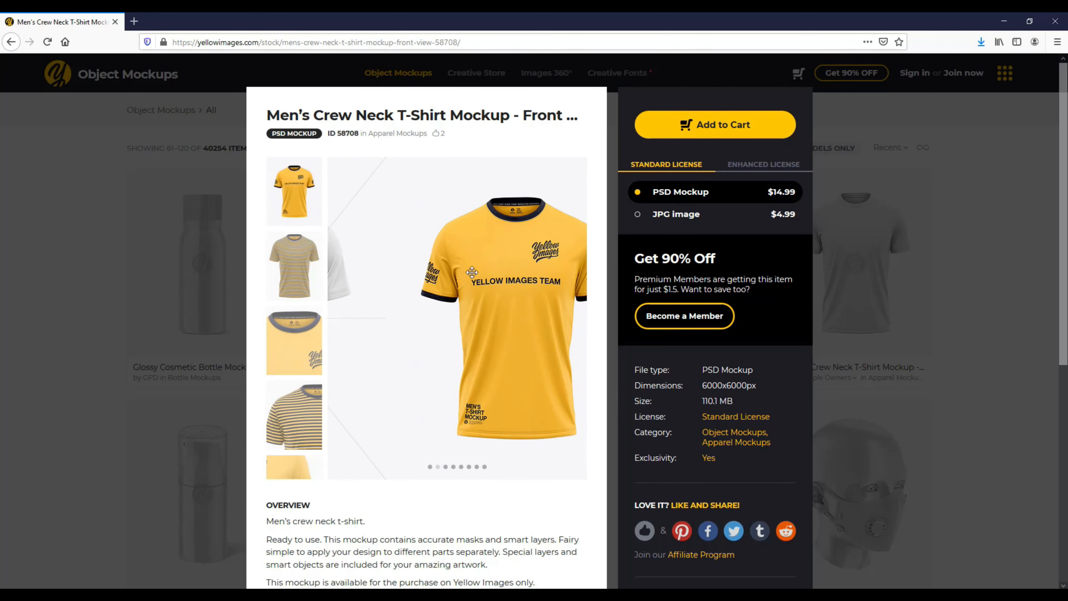
Step: Save the preview of the yellow T-shirt's full front as 1379232-cover.jpg in the Descargas folder
right_click(448, 266)
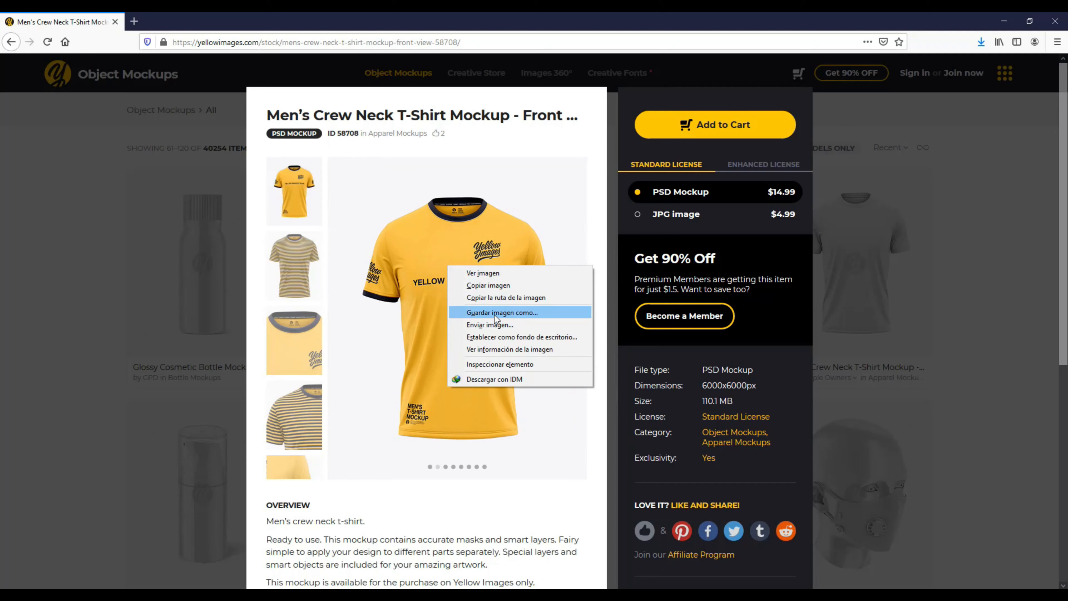
left_click(587, 314)
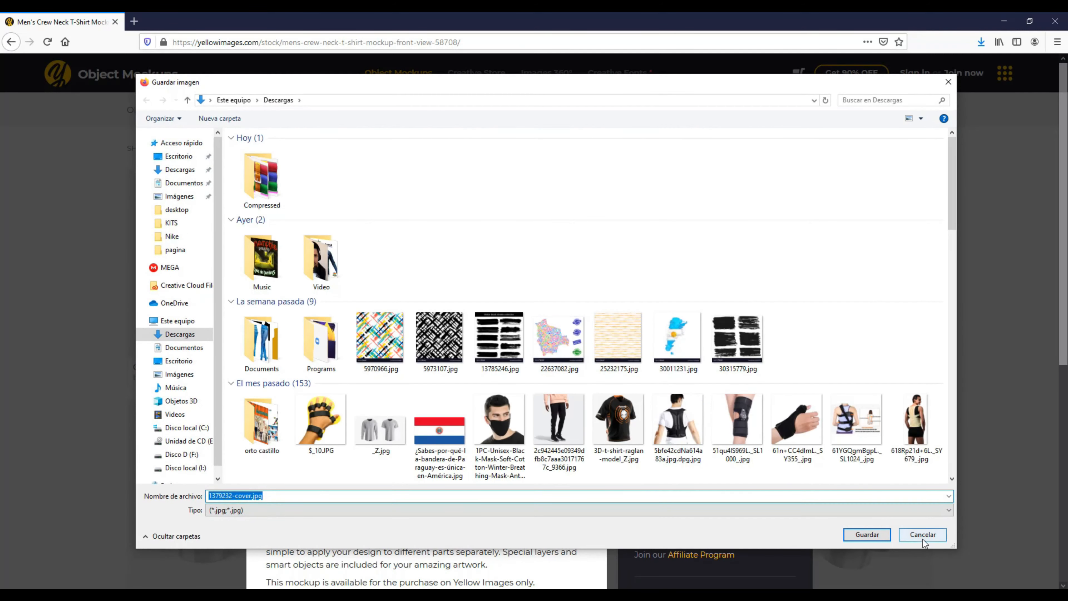
left_click(867, 535)
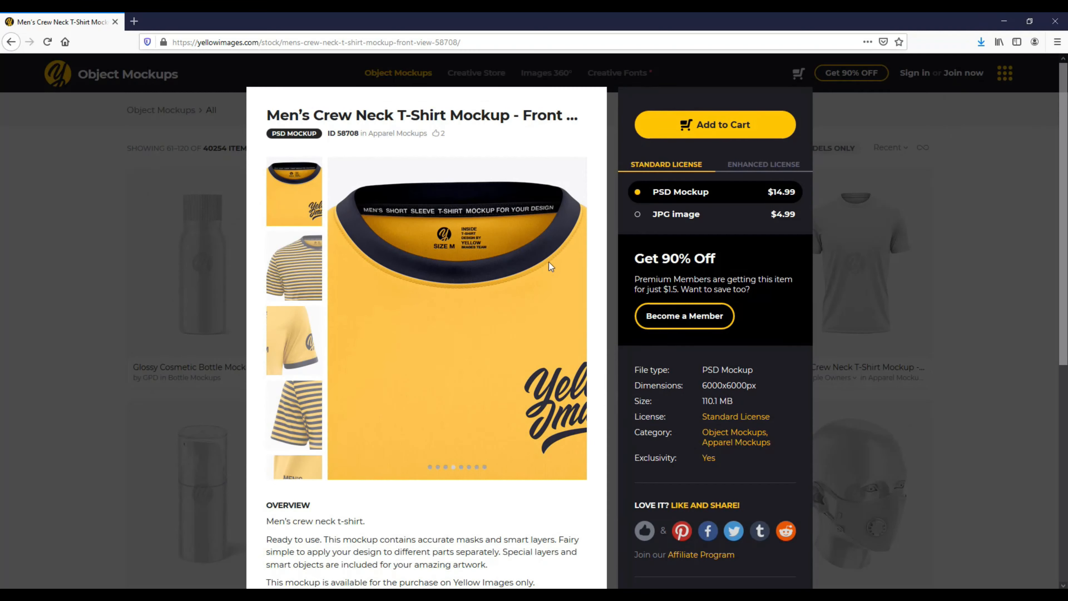
Step: Save the close-up preview of the yellow T-shirt's collar under its default file name
right_click(415, 279)
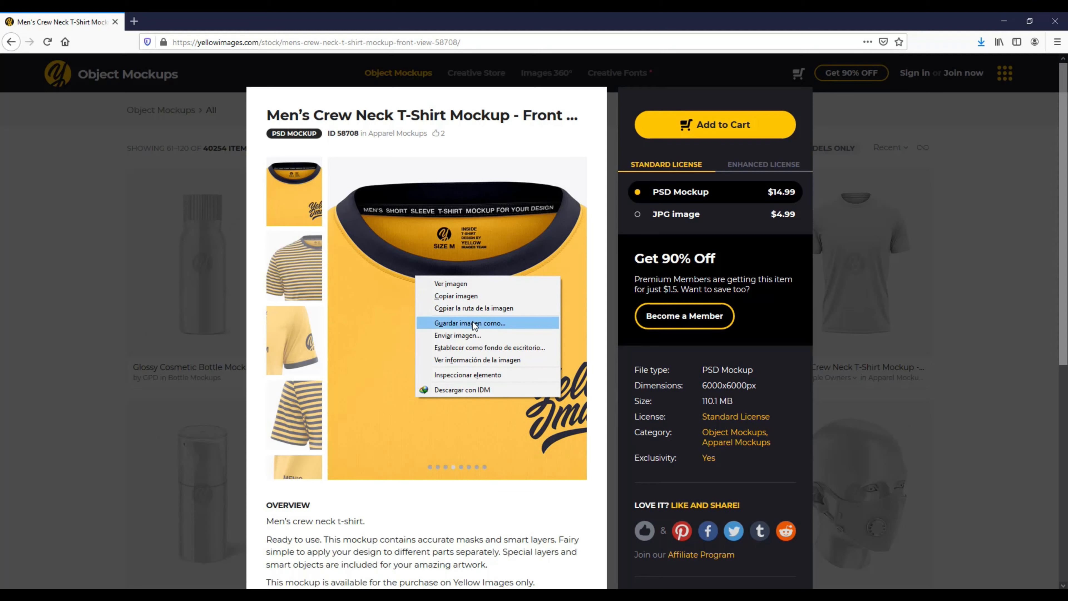
left_click(475, 324)
left_click(866, 534)
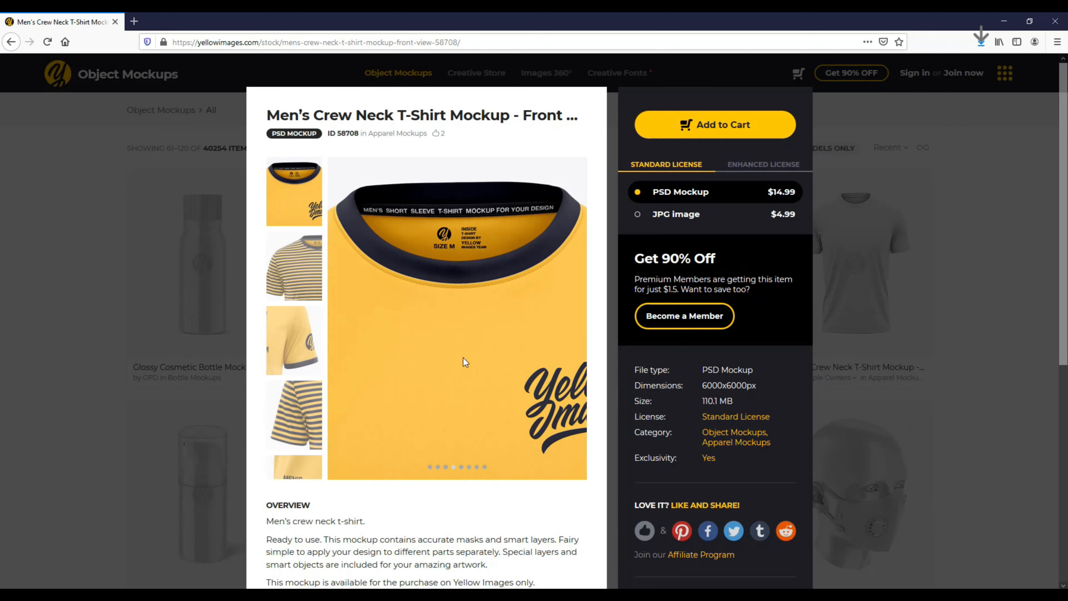
Step: Save the close-up preview of the yellow T-shirt's sleeve under its default file name and close the mockup's details
left_click(288, 350)
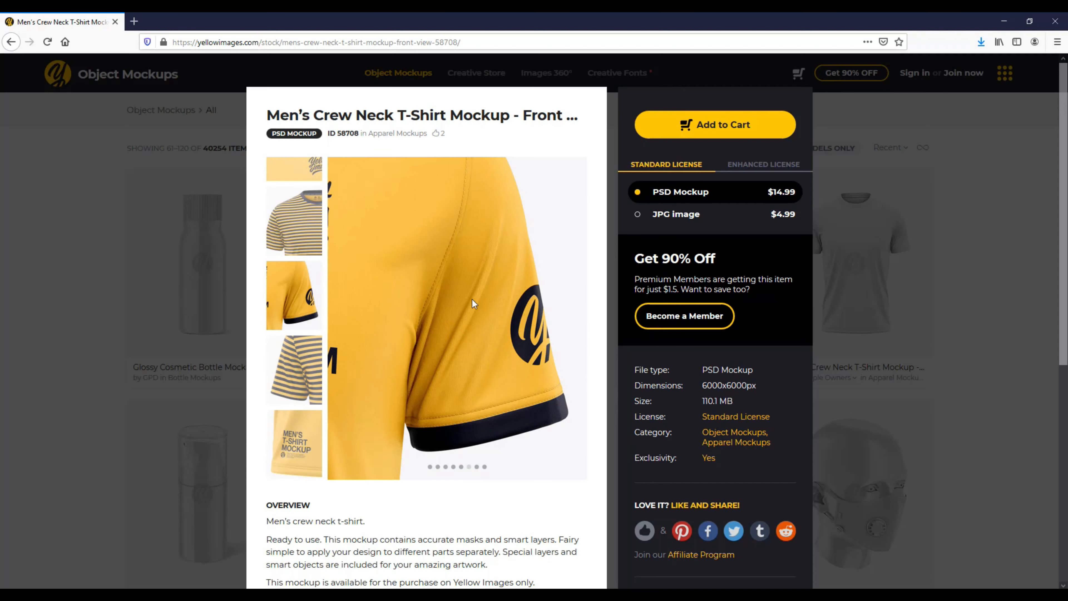
right_click(414, 253)
left_click(469, 295)
left_click(872, 536)
left_click(995, 373)
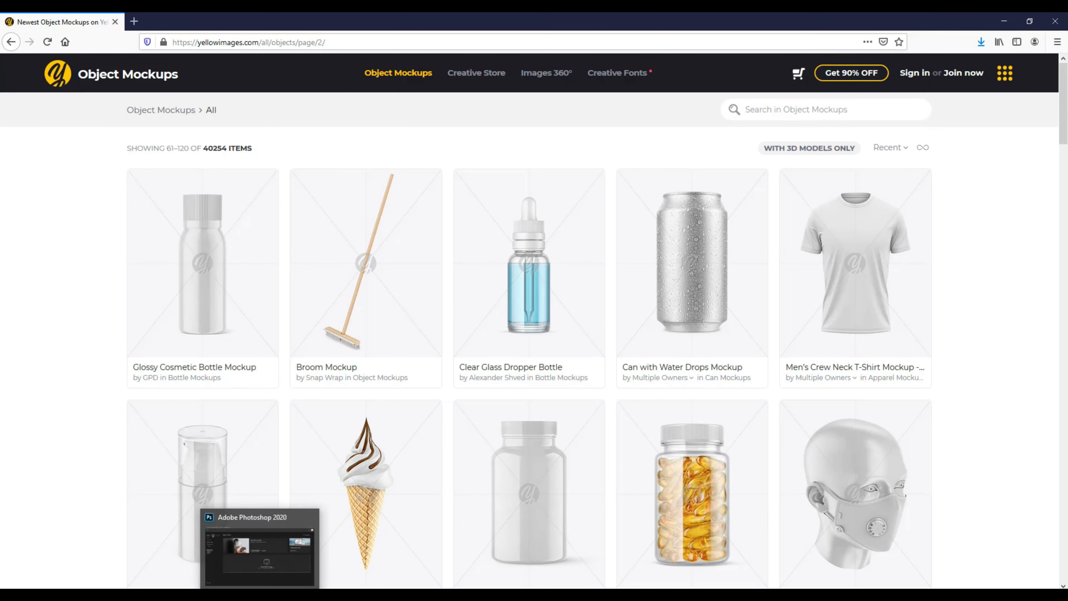
Step: Switch to Photoshop and create a 4500 x 6000 px RGB document at 72 ppi with a white background
left_click(262, 547)
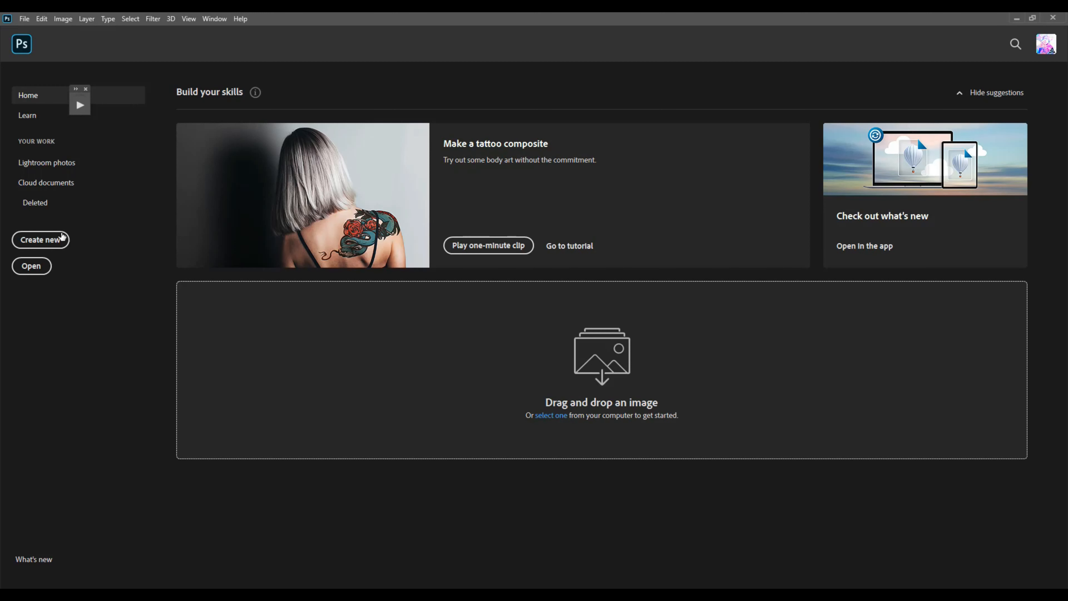
left_click(57, 241)
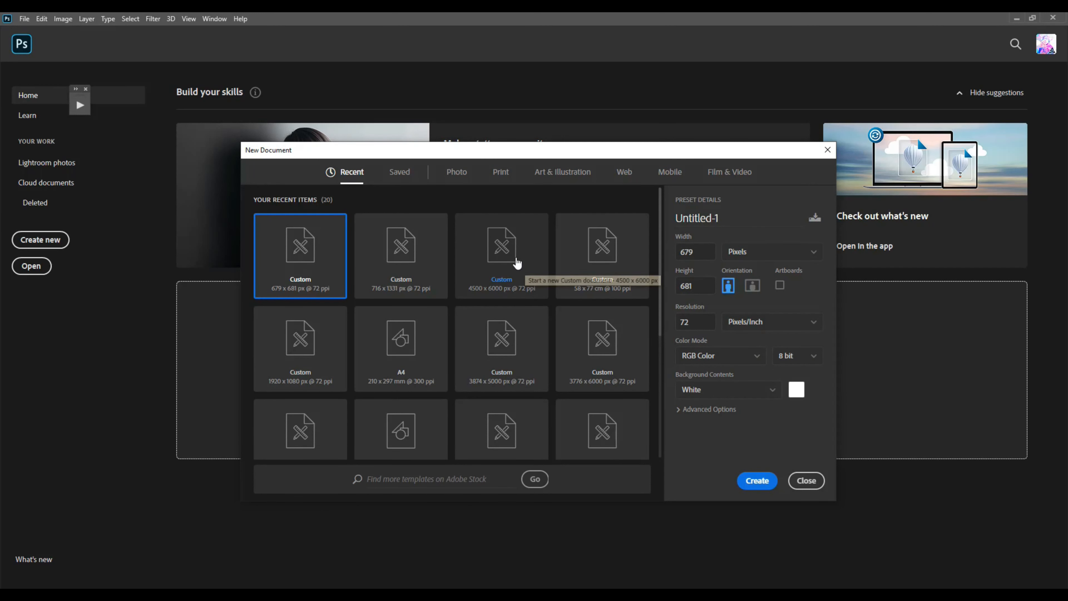
left_click(504, 278)
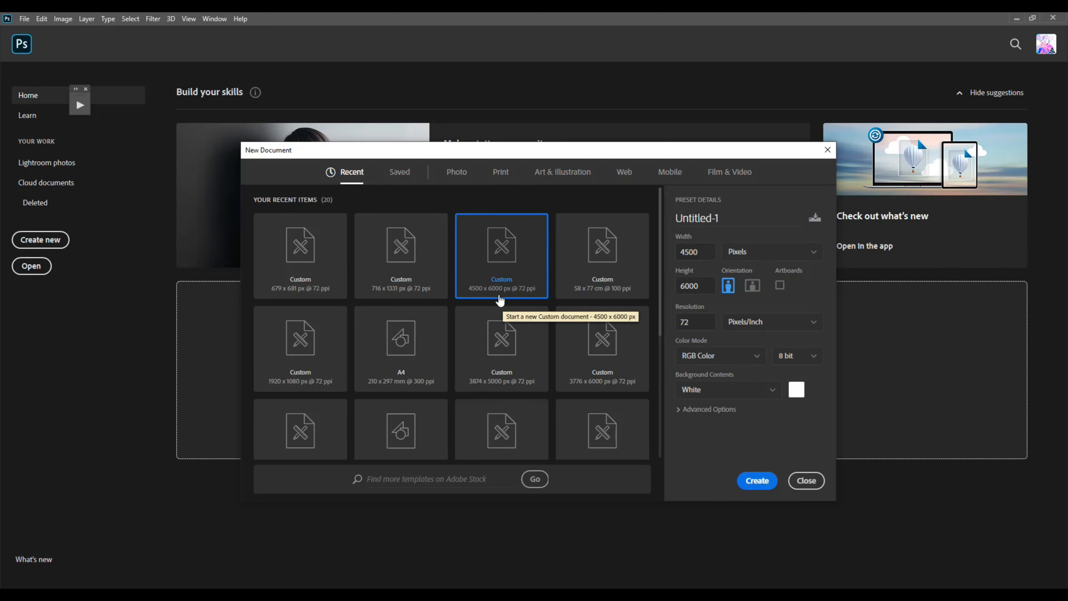
left_click(760, 484)
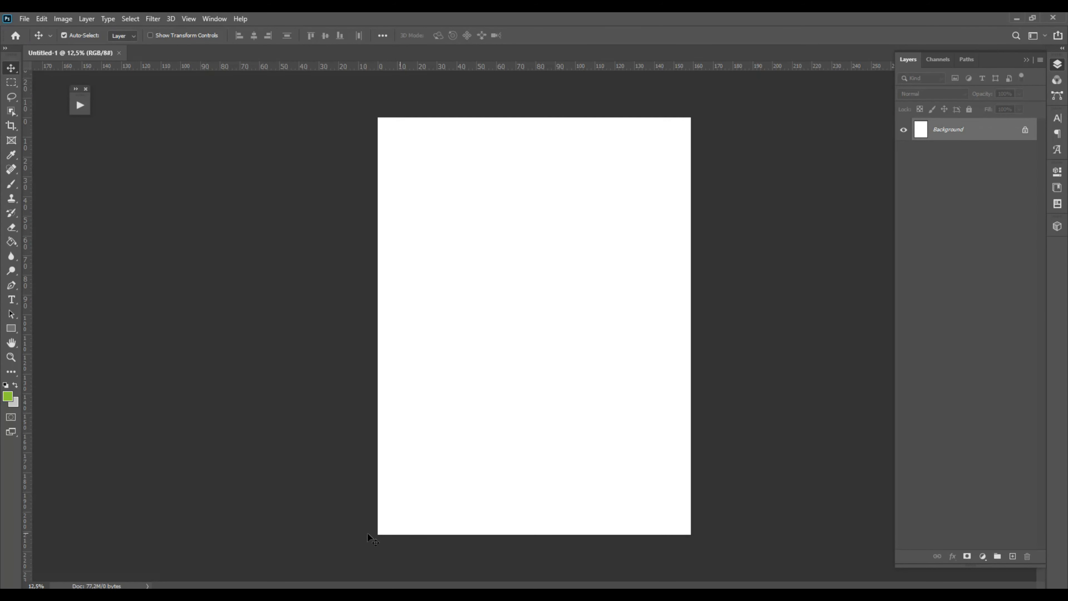
Step: Place 1379232-cover.jpg from the Yellow Modifica2 folder into the document and scale it to 172.41% to span the canvas height
key("alt+Tab")
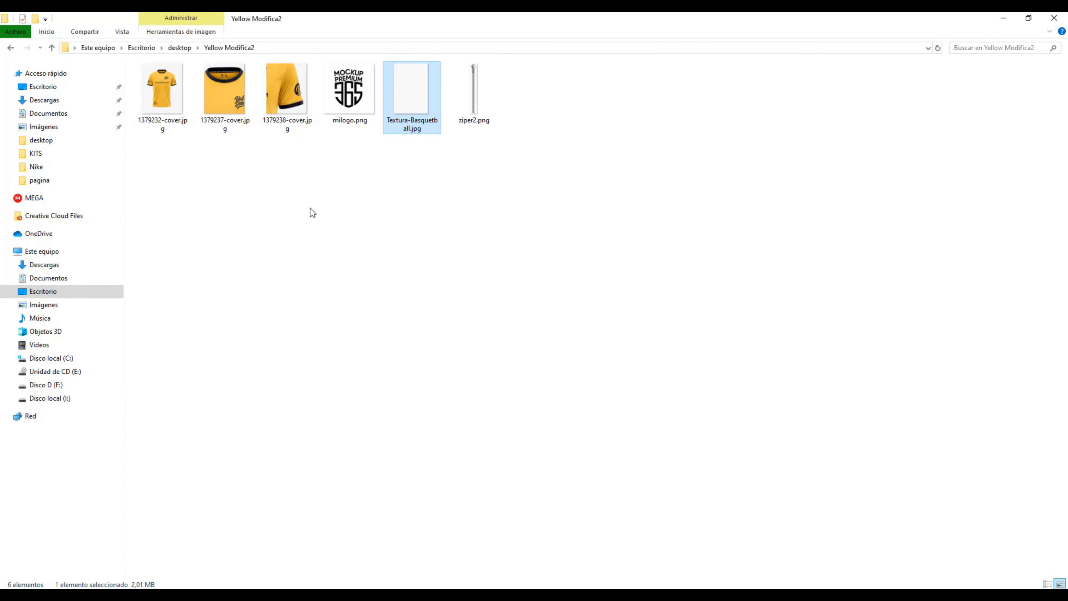
left_click(169, 92)
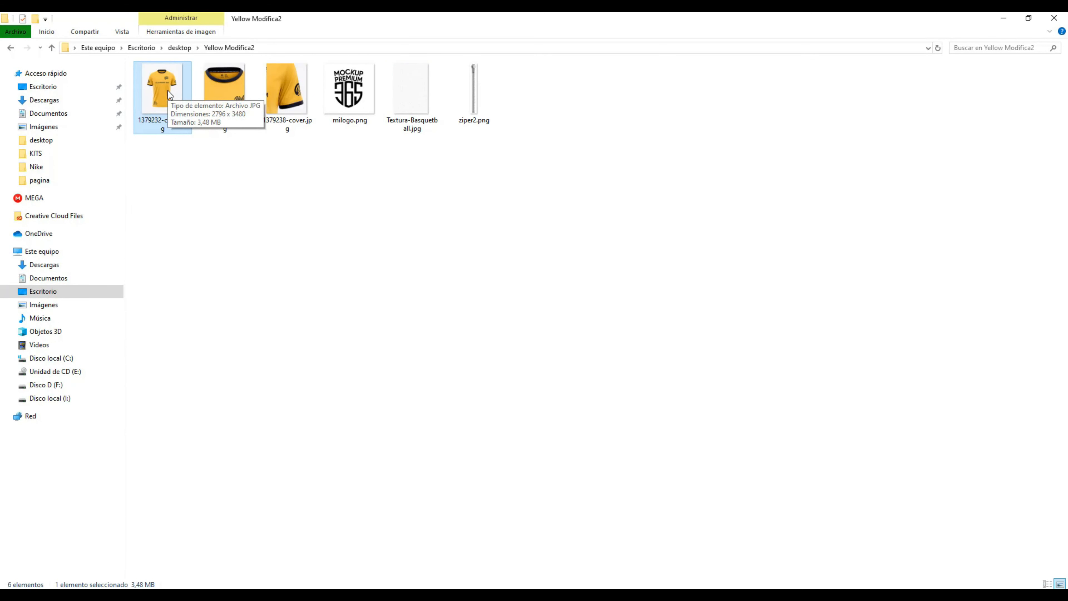
left_click_drag(165, 88, 539, 308)
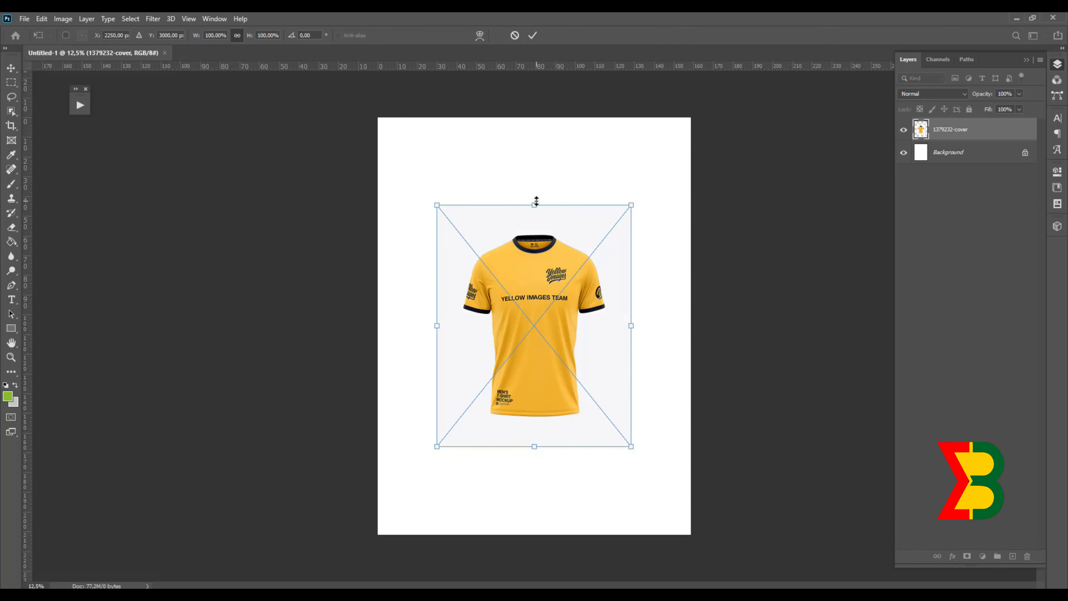
left_click_drag(536, 201, 560, 113)
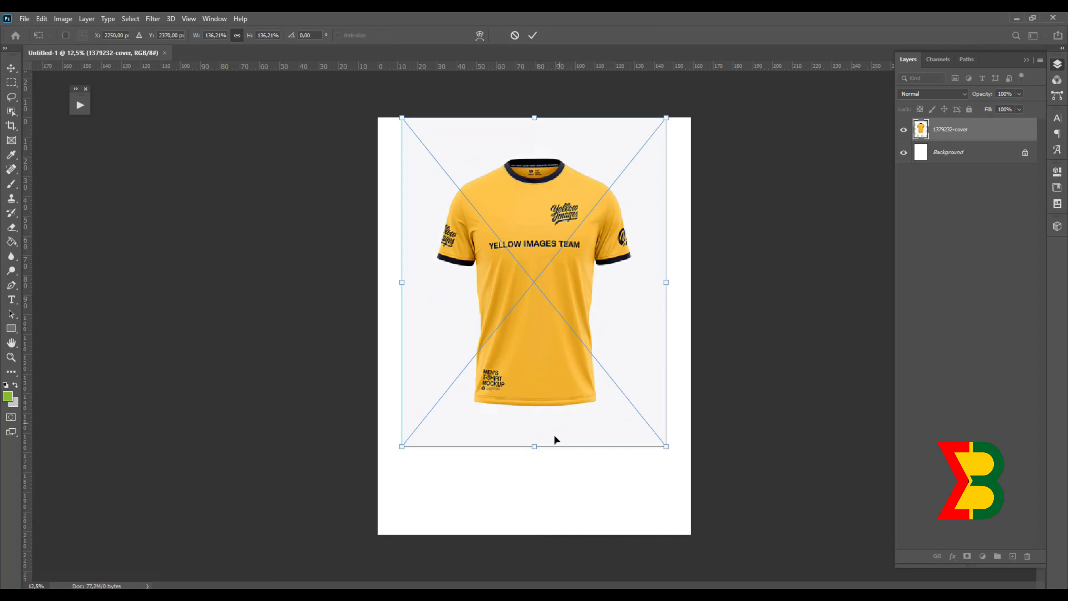
left_click_drag(535, 450, 537, 535)
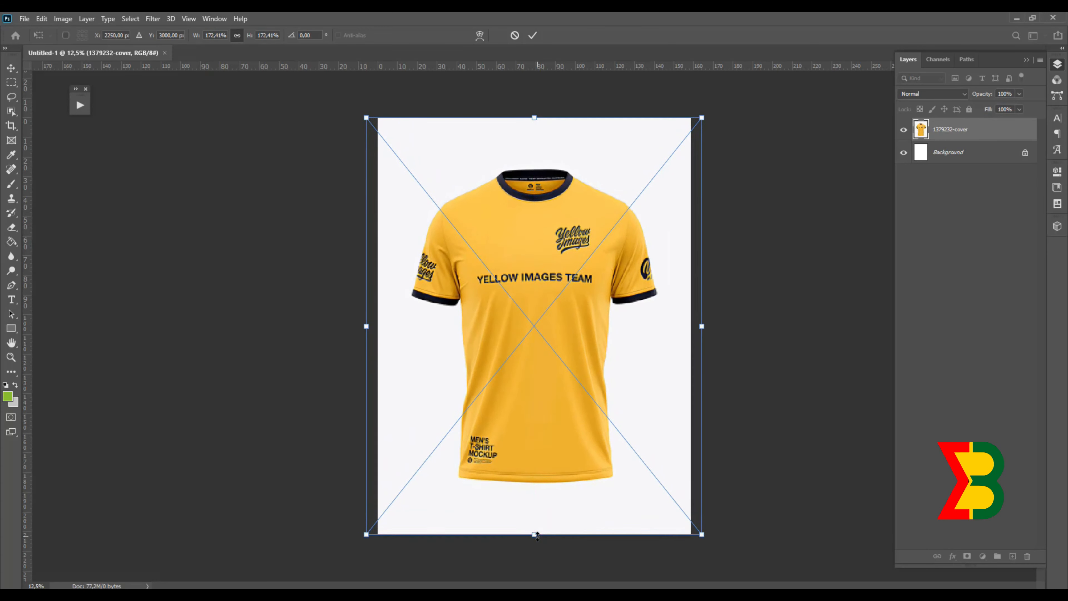
key("v")
Step: Rasterize the 1379232-cover layer and place 1379237-cover.jpg from the Yellow Modifica2 folder into the document at 100% scale
right_click(994, 138)
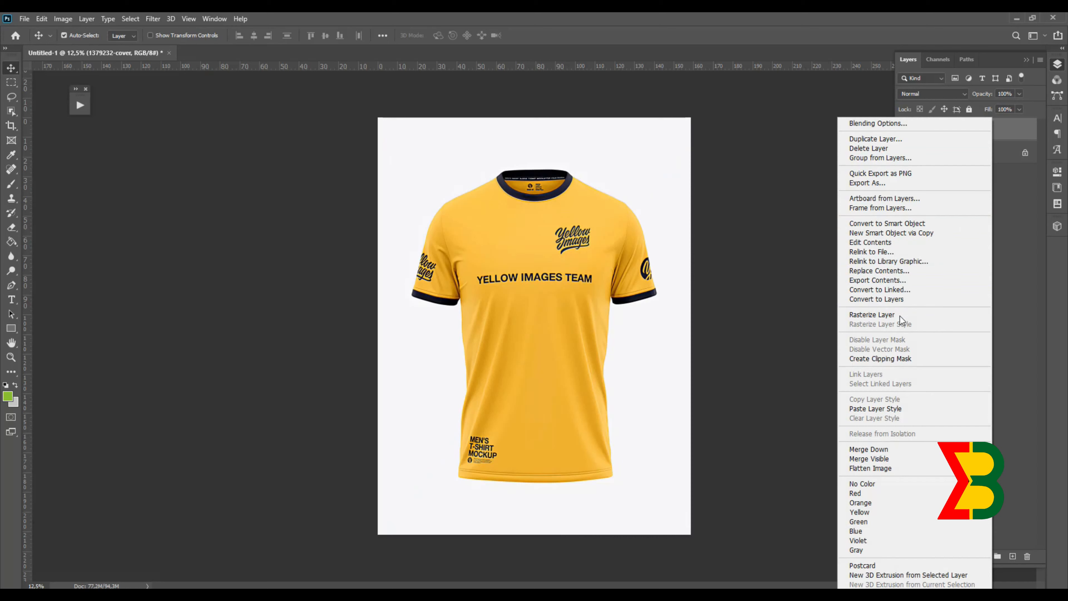
left_click(894, 315)
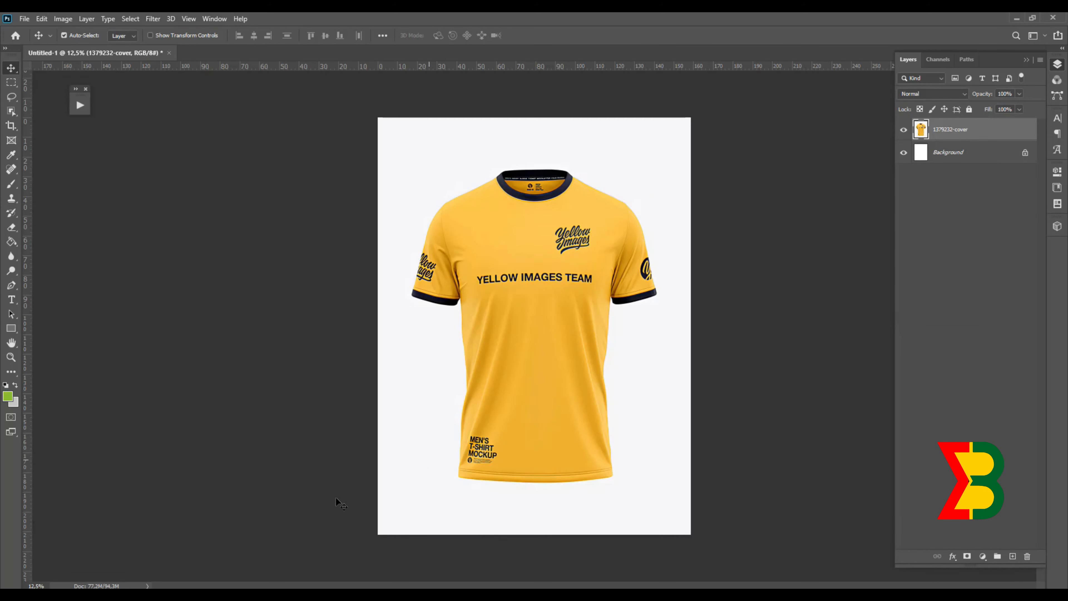
key("alt+Tab")
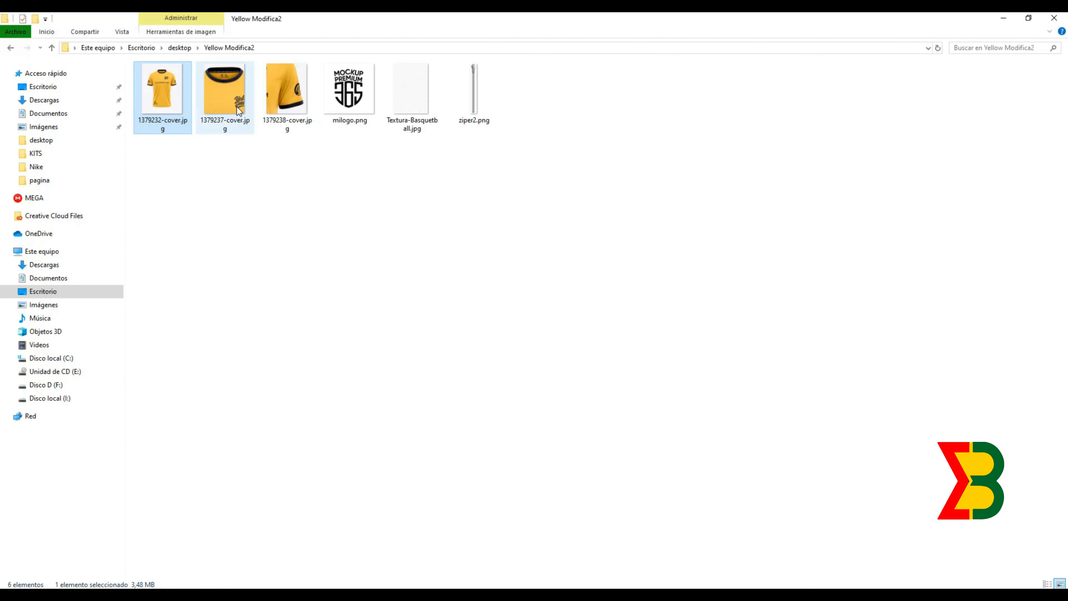
left_click(229, 91)
left_click_drag(226, 85, 539, 307)
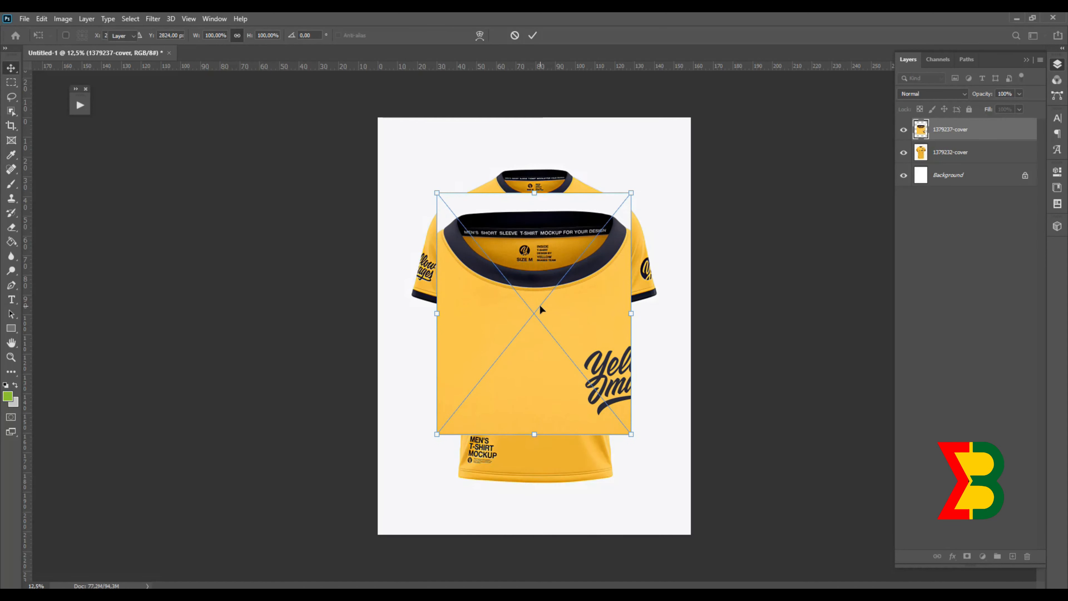
key("Return")
Step: Move the collar close-up layer beside the T-shirt's own collar and compare their detail at up to 100% zoom
scroll(534, 169, "up", 4)
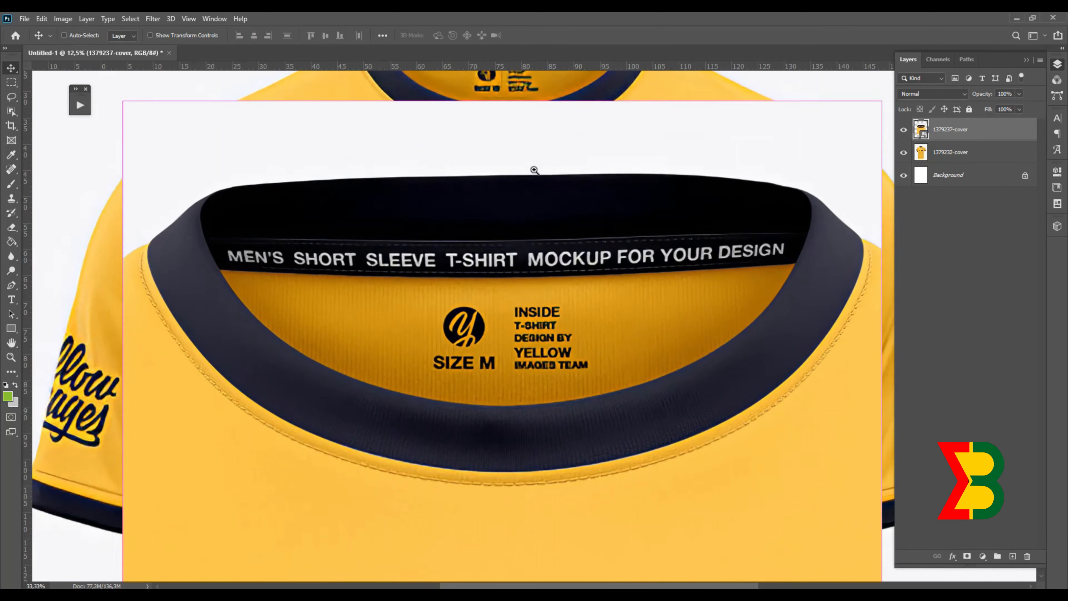
scroll(534, 170, "up", 1)
left_click_drag(496, 313, 449, 237)
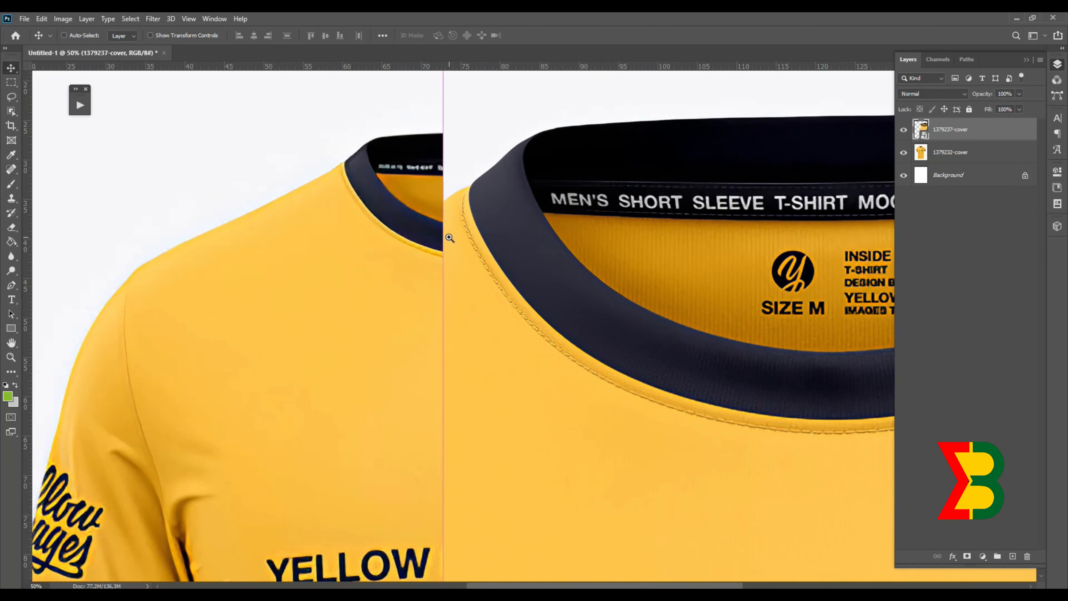
left_click(449, 238)
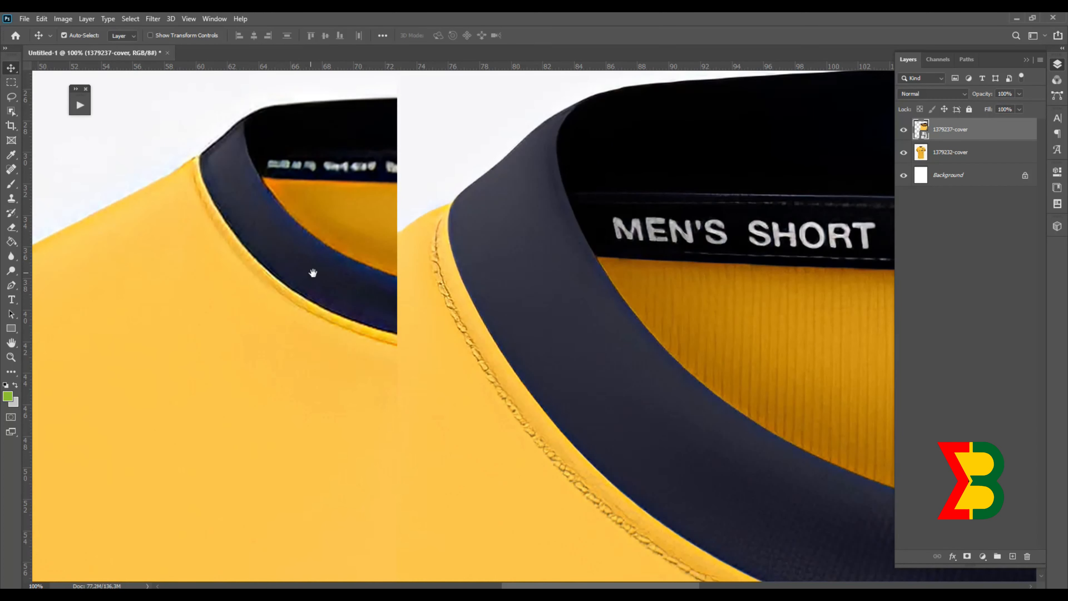
scroll(489, 322, "down", 4)
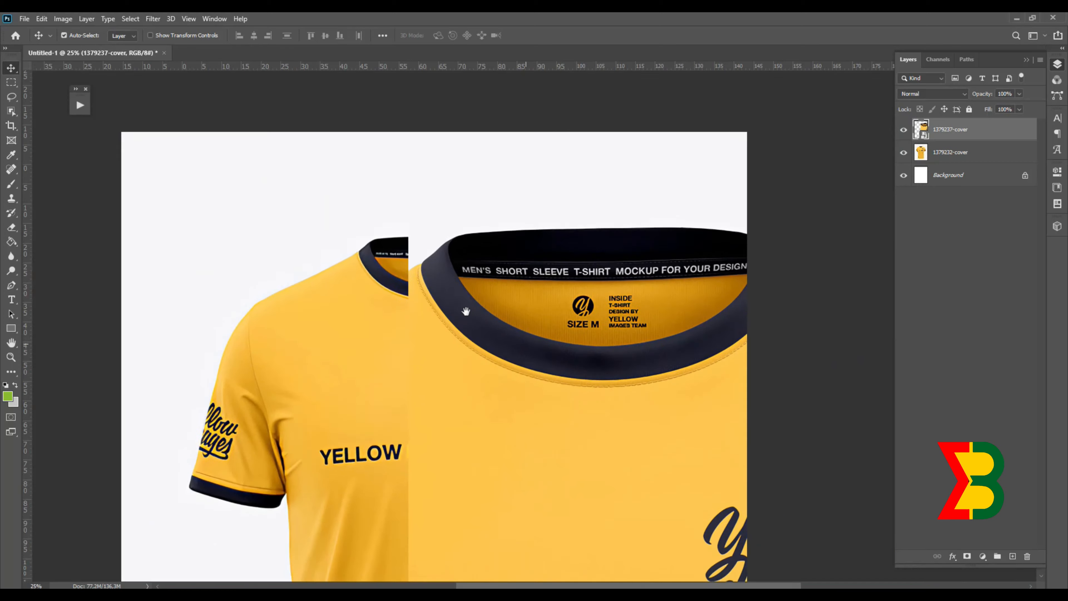
Step: Move the collar close-up back to the canvas's horizontal centre, below the T-shirt's collar, and rasterize the 1379237-cover layer
scroll(530, 337, "down", 1)
left_click_drag(532, 330, 419, 418)
right_click(990, 135)
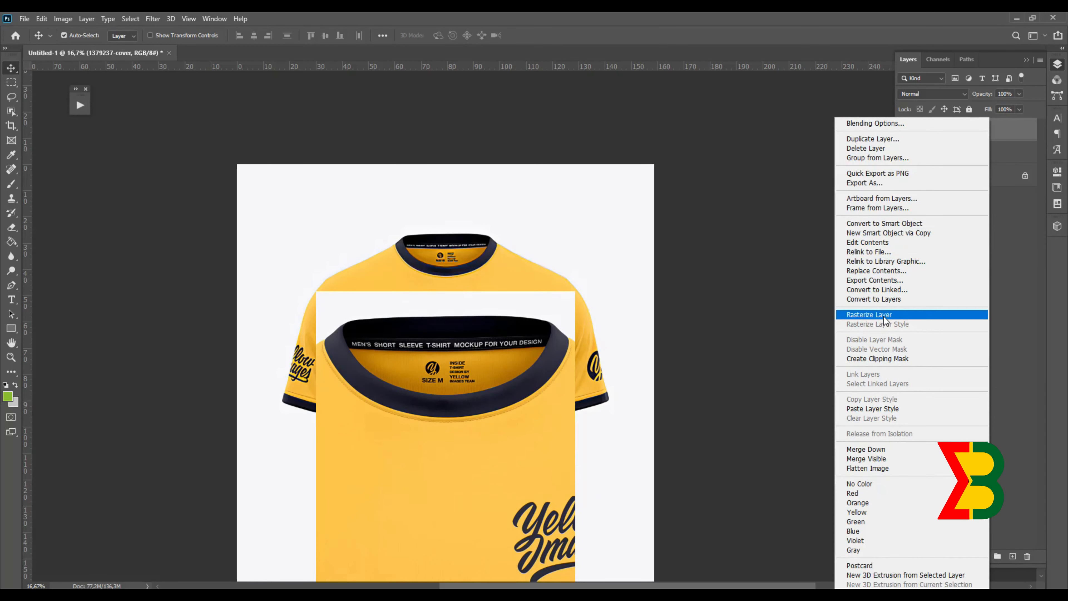
left_click(884, 316)
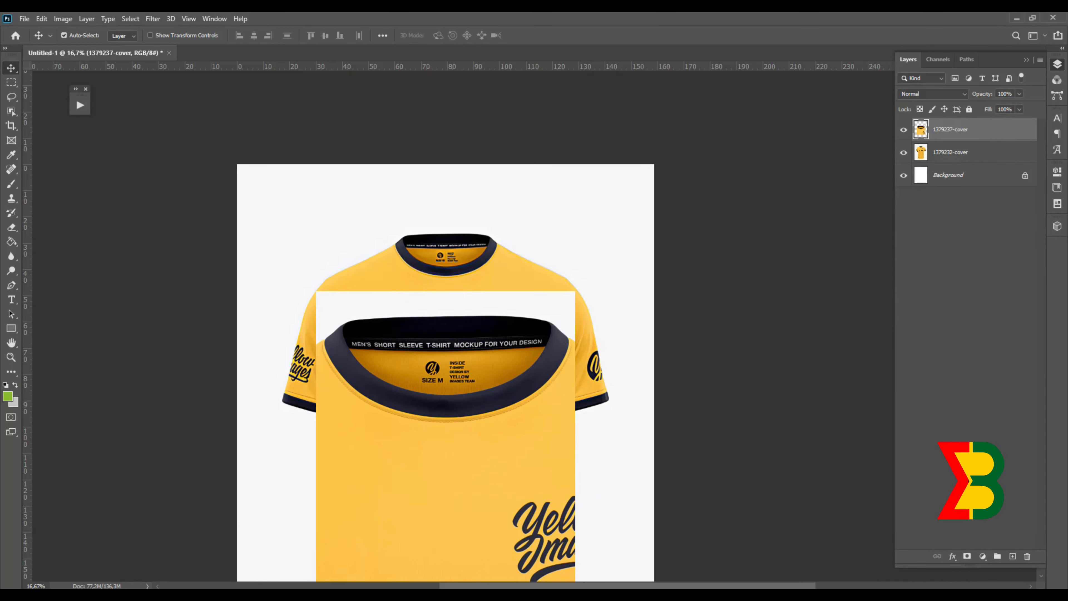
Step: Place 1379238-cover.jpg from the Yellow Modifica2 folder into the document at 100% scale and rasterize its layer
mouse_move(96, 596)
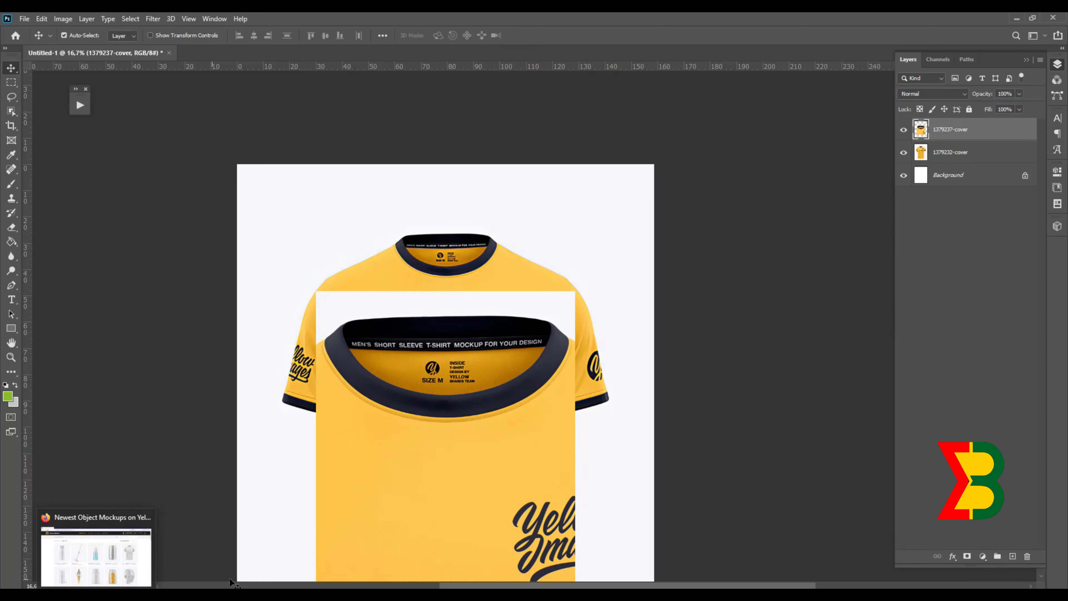
left_click(96, 556)
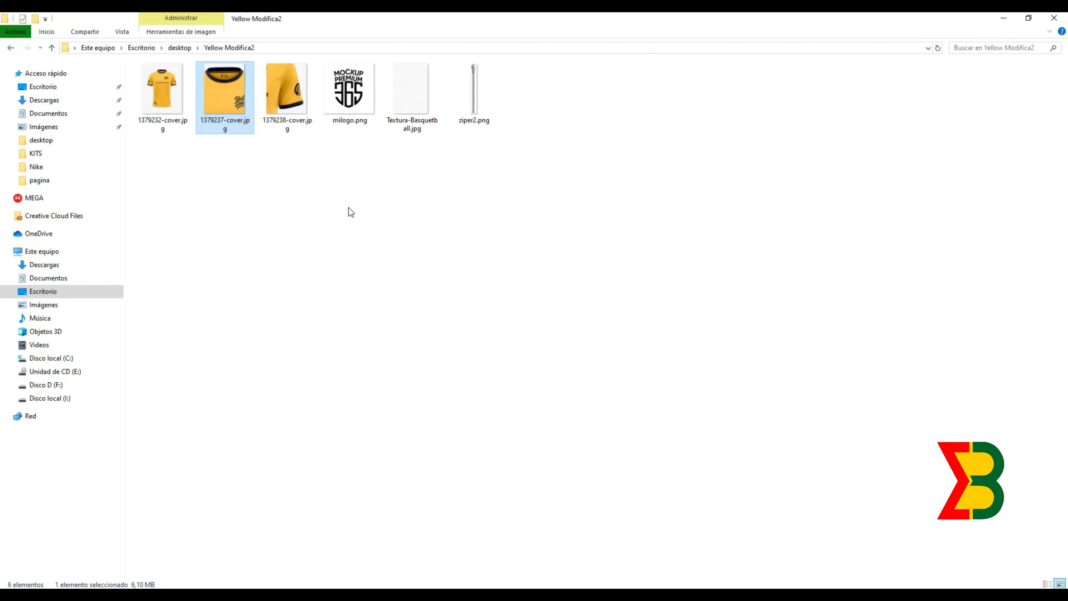
left_click(289, 109)
left_click_drag(286, 101, 403, 388)
left_click(533, 36)
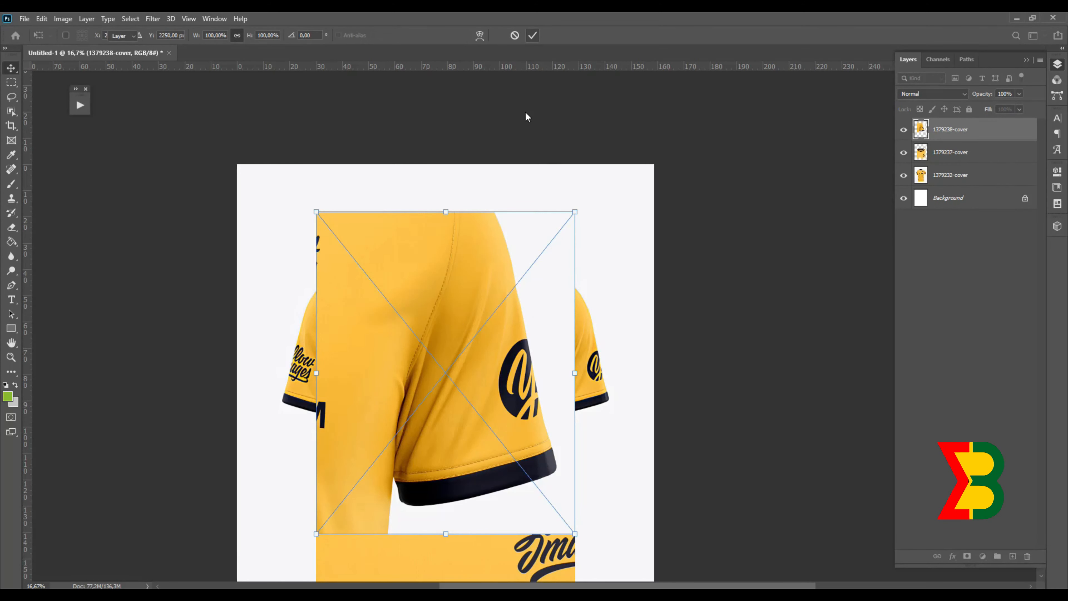
right_click(989, 142)
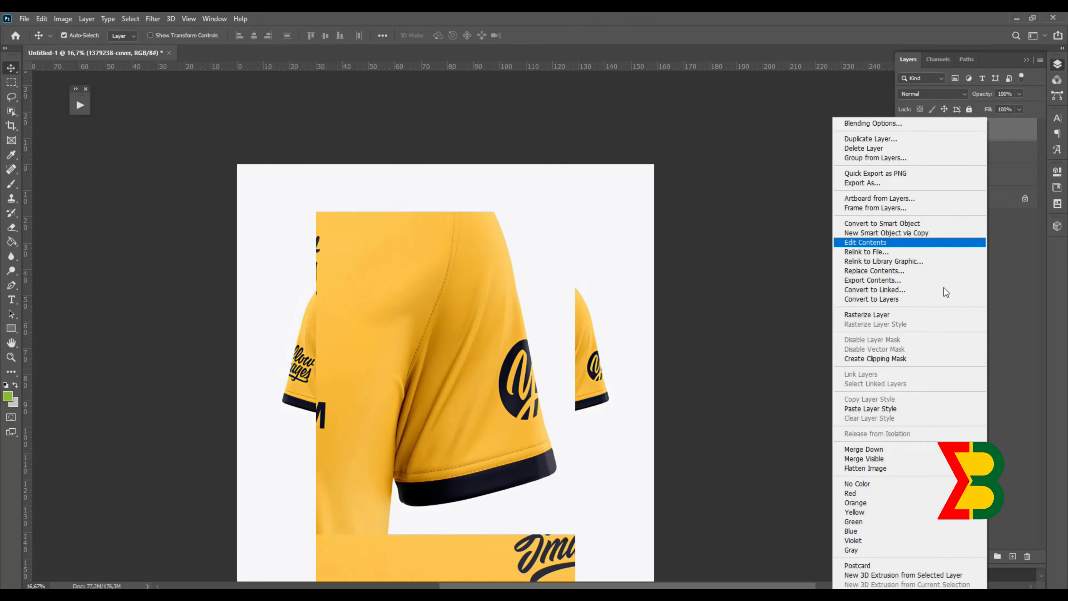
left_click(875, 314)
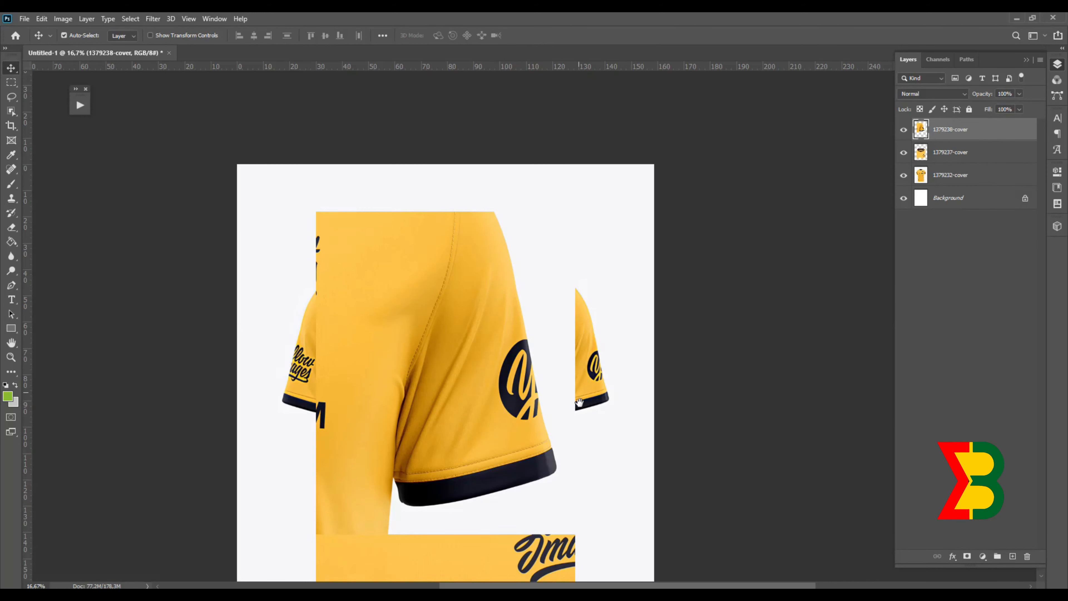
Step: Shift the sleeve close-up slightly right and down on the canvas, and hide the 1379238-cover and 1379237-cover layers
scroll(565, 405, "up", 4)
left_click_drag(539, 429, 458, 385)
scroll(459, 385, "up", 2)
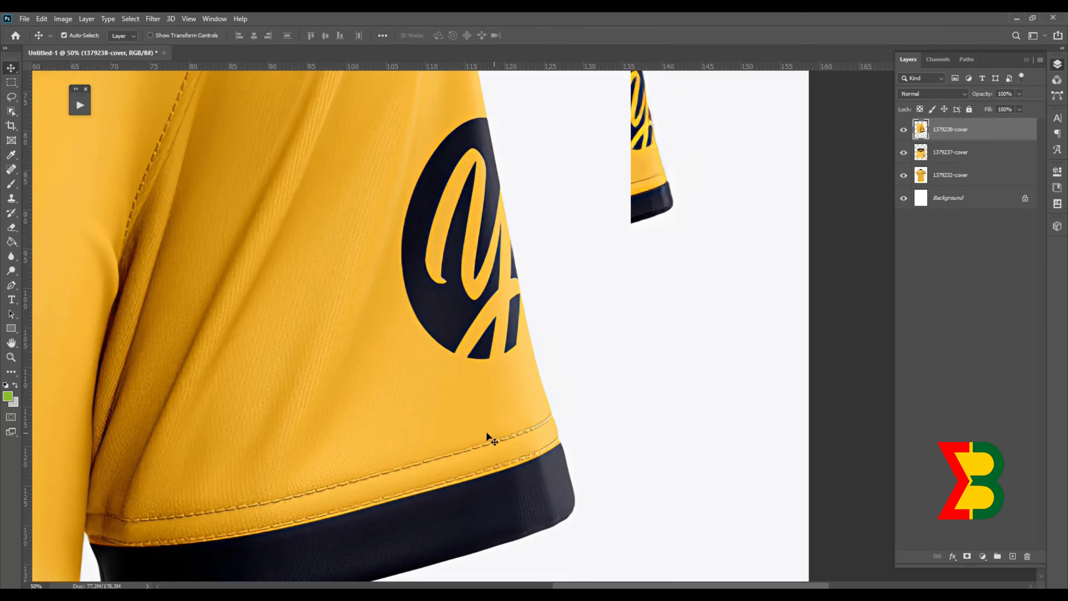
left_click(428, 350, "alt")
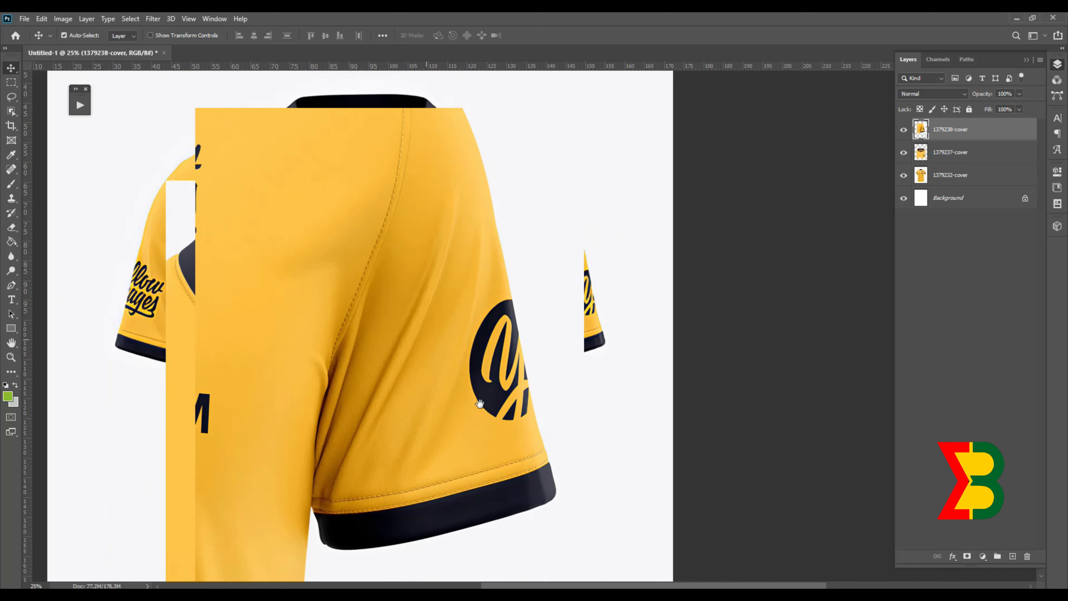
left_click(457, 353, "alt")
left_click_drag(427, 326, 465, 316)
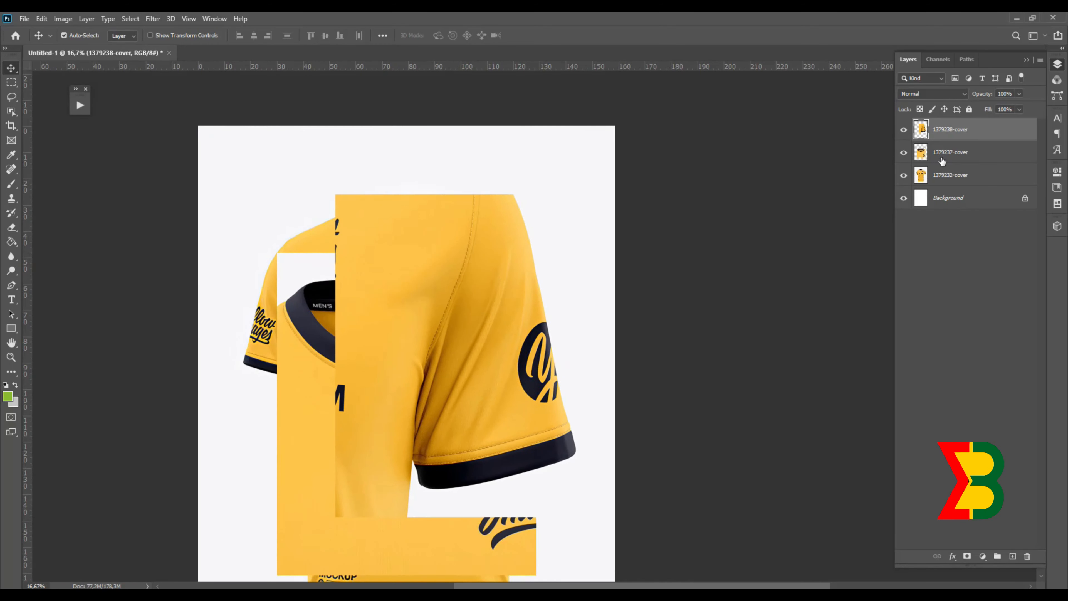
left_click(904, 131)
left_click(903, 153)
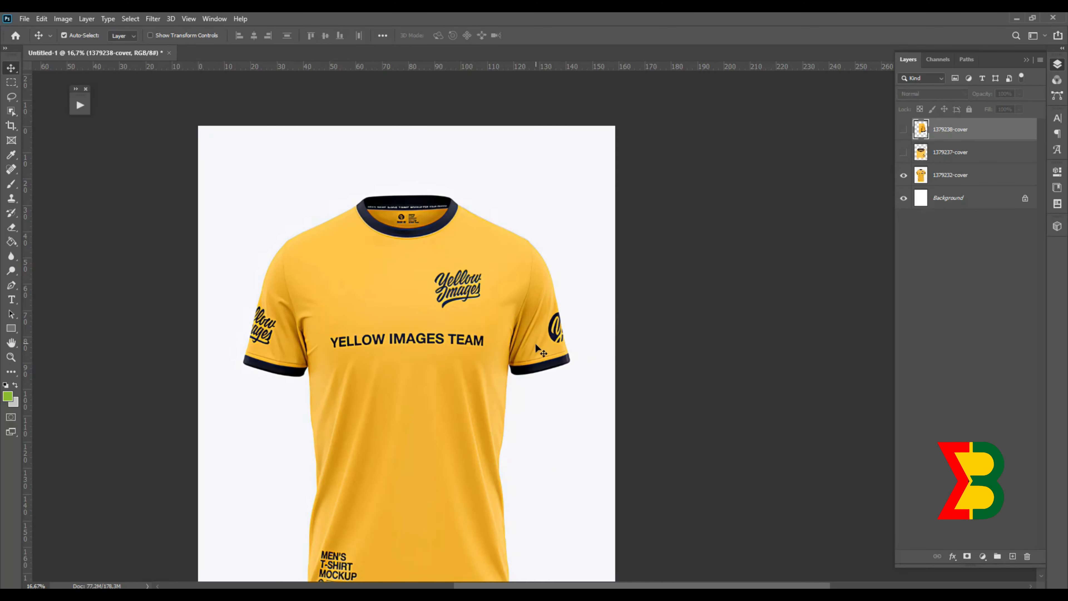
scroll(470, 363, "down", 3)
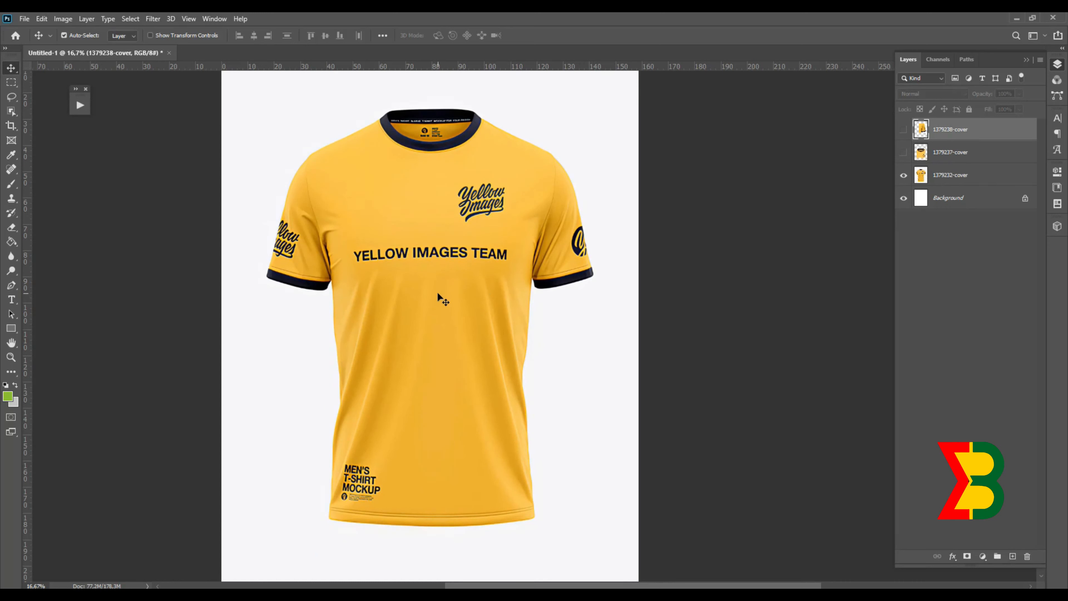
Step: Delete the white Background layer
left_click(989, 182)
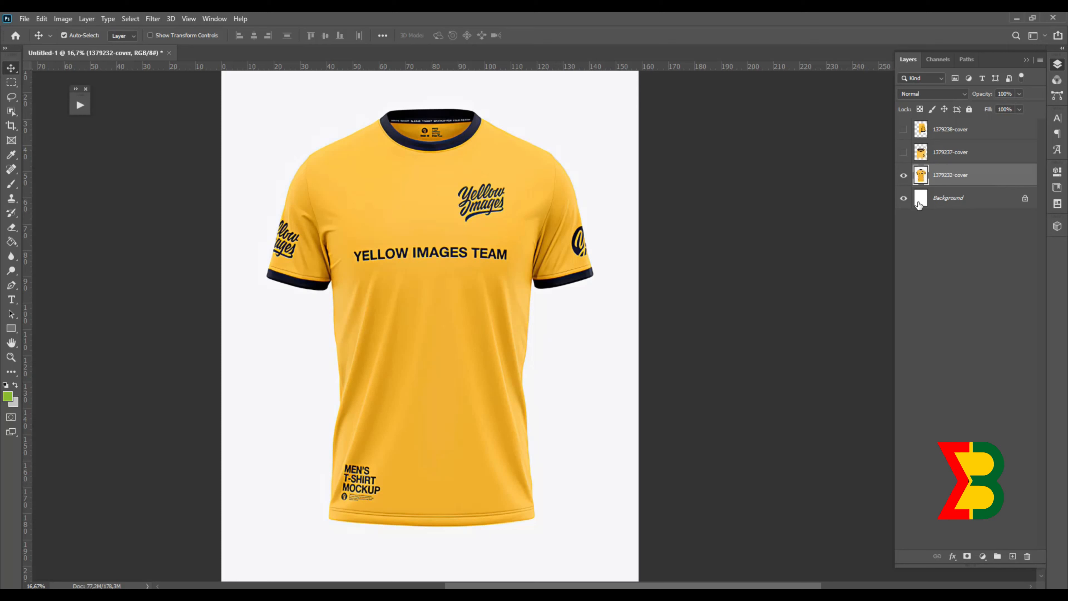
left_click(977, 206)
key("Delete")
Step: Erase the pale backdrop around the T-shirt on the 1379232-cover layer using the Magic Eraser with tolerance 45 and Contiguous on
left_click(13, 229)
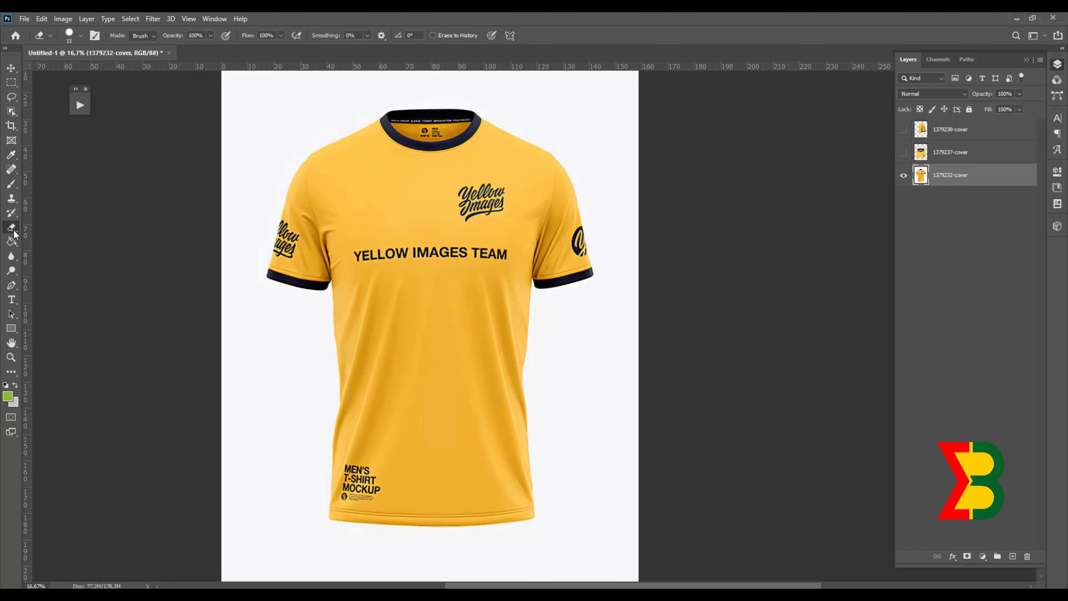
right_click(13, 233)
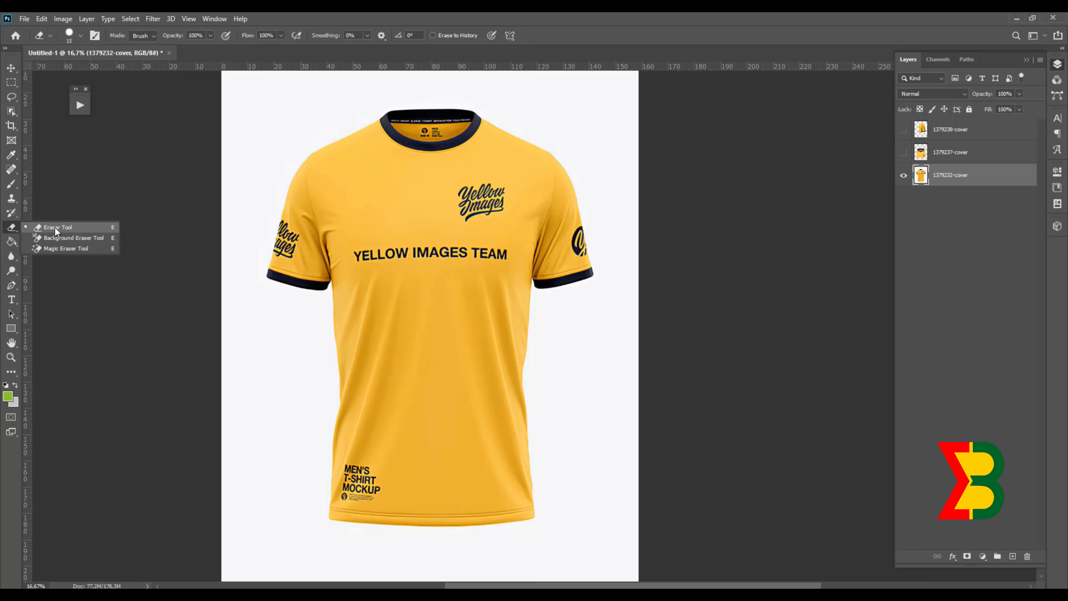
left_click(67, 248)
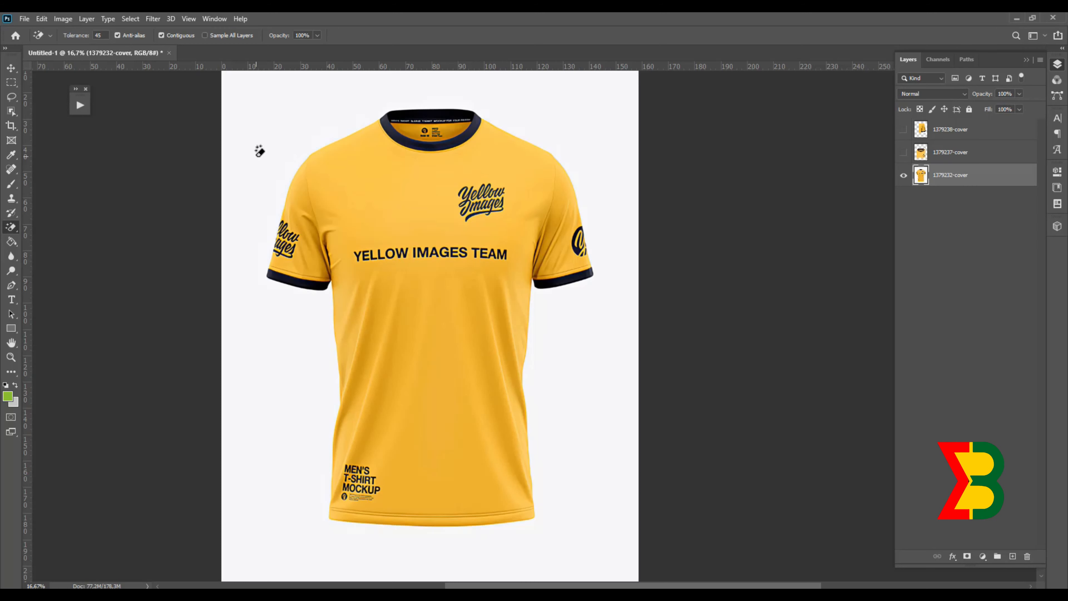
left_click(260, 151)
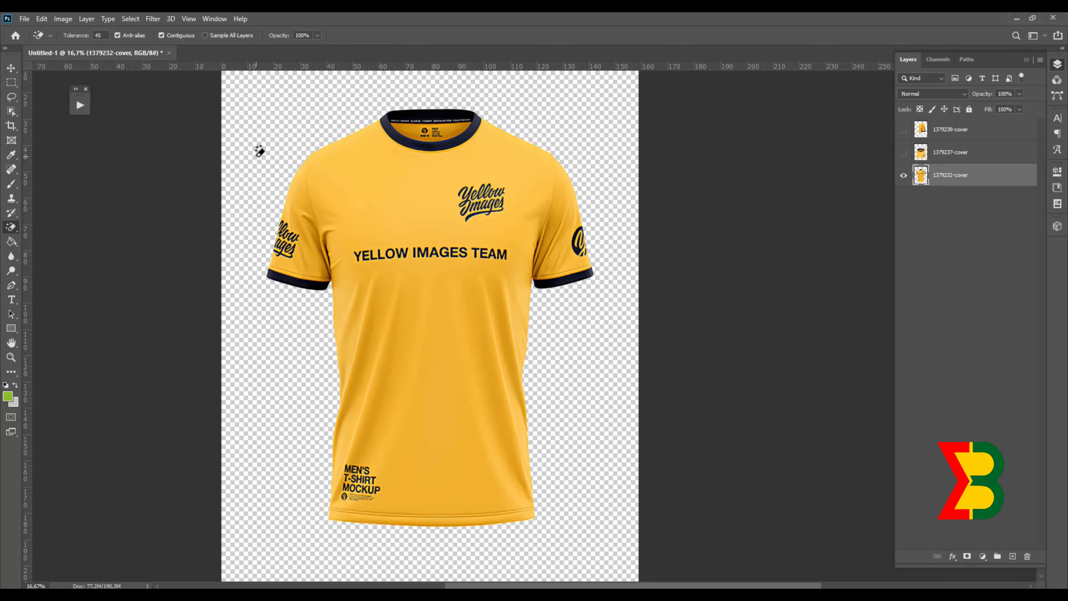
key("v")
Step: Remove the Yellow Images logo from the T-shirt's chest using the Clone Stamp with a 161 px brush at 0% hardness
left_click_drag(476, 292, 393, 248)
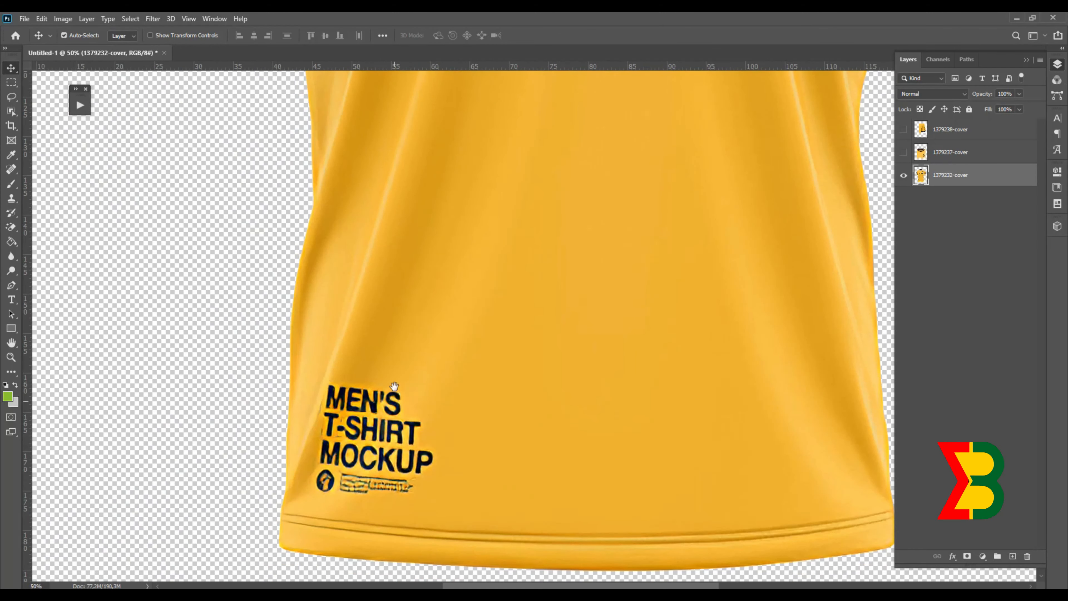
left_click_drag(487, 238, 423, 417)
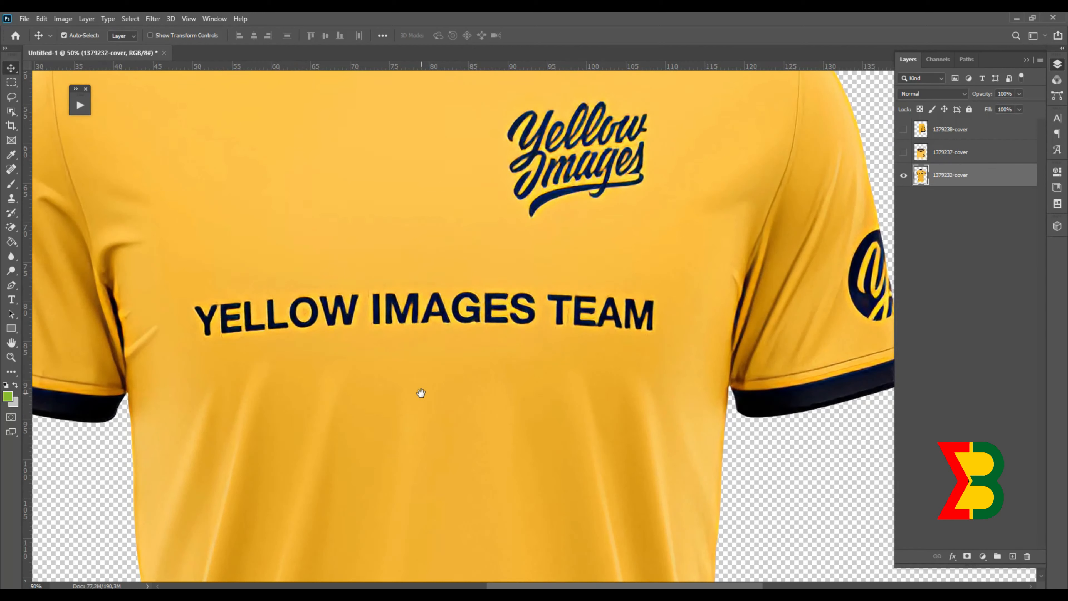
left_click_drag(484, 281, 431, 443)
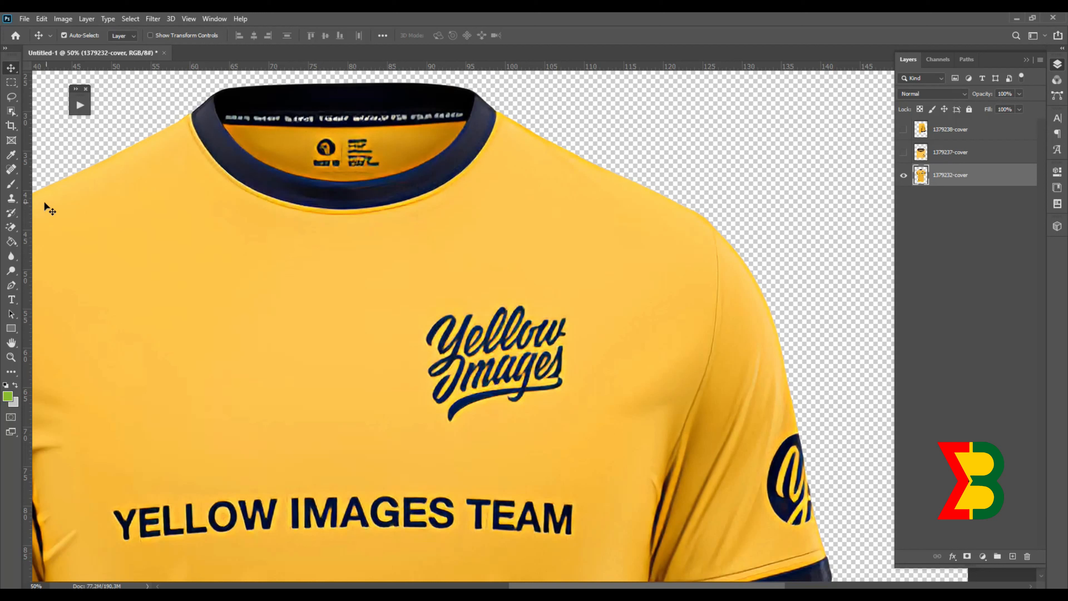
left_click(13, 201)
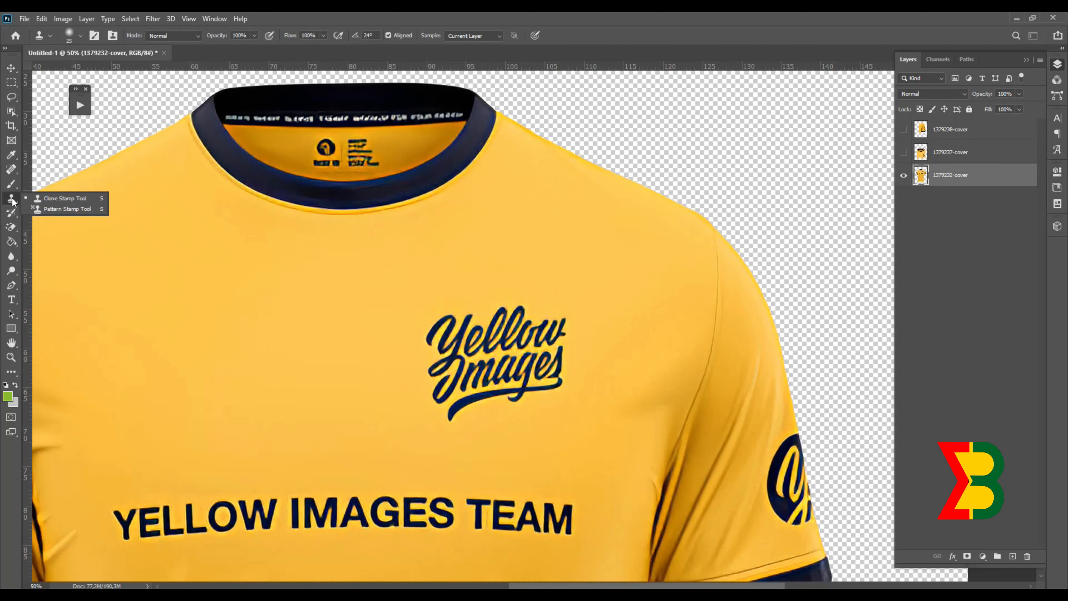
left_click(61, 200)
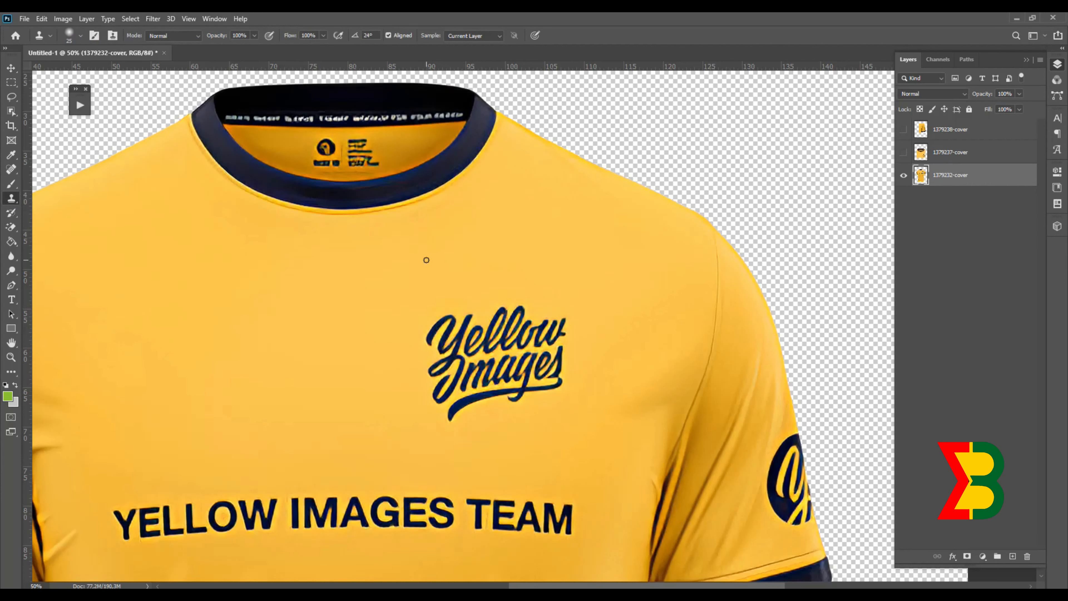
right_click(425, 260)
left_click(514, 202)
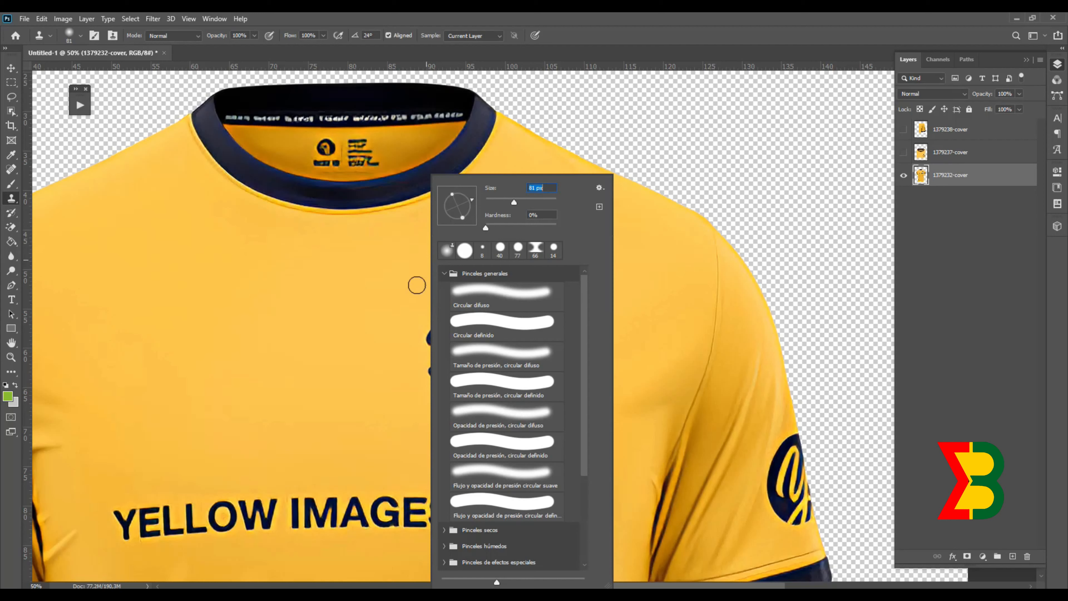
type("161")
key("Return")
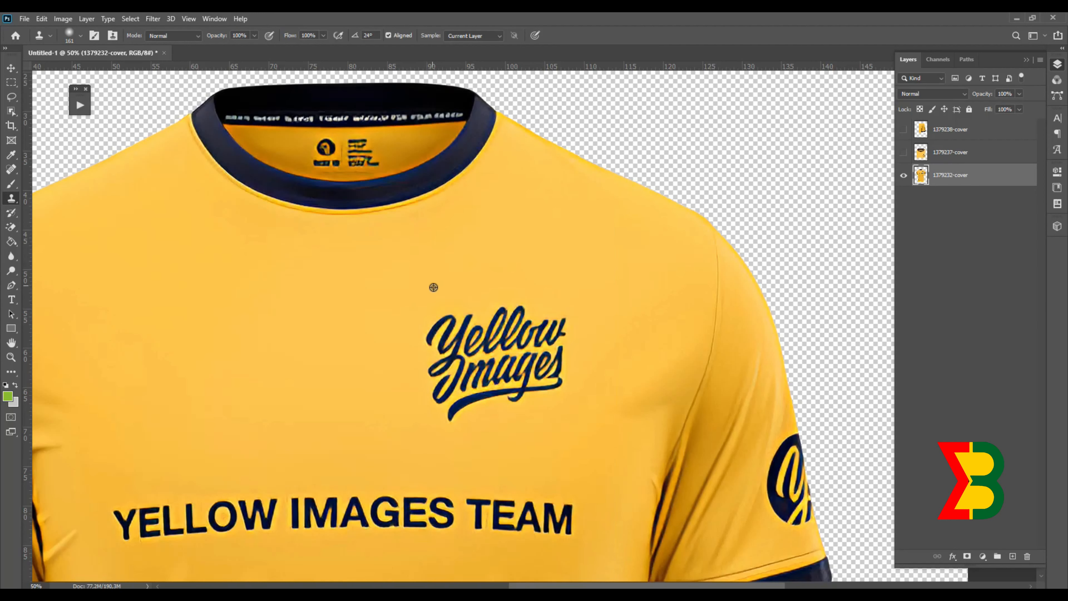
mouse_move(440, 309)
left_mouse_down()
mouse_move(556, 314)
mouse_move(430, 320)
mouse_move(420, 327)
mouse_move(562, 321)
mouse_move(412, 340)
mouse_move(484, 344)
mouse_move(561, 328)
mouse_move(550, 338)
mouse_move(575, 336)
mouse_move(552, 378)
left_mouse_up()
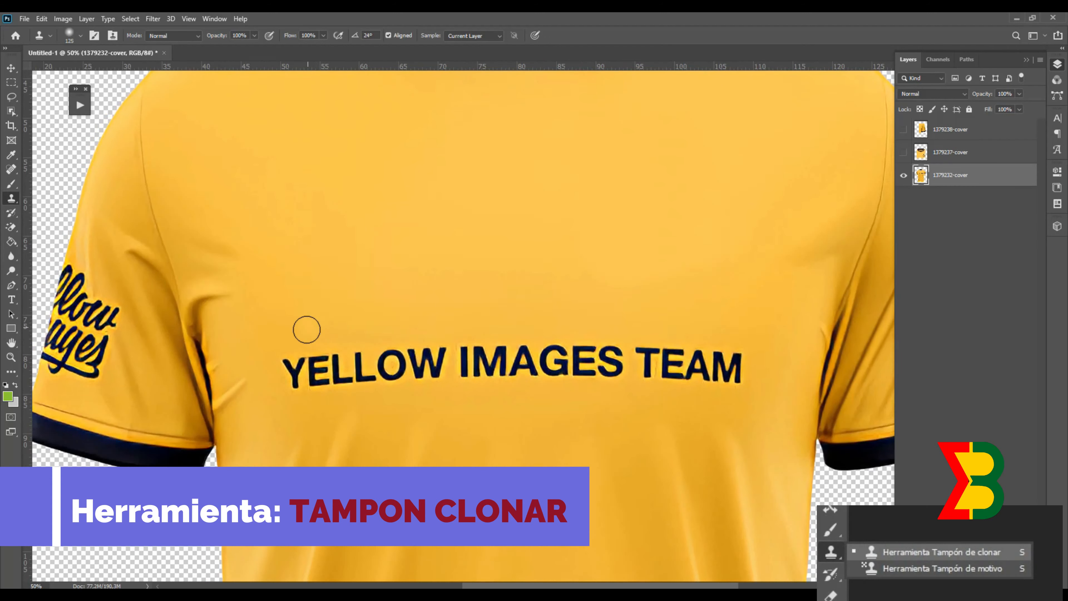
Step: Clone plain fabric over the YELLOW IMAGES TEAM lettering across the T-shirt's chest with a 125 px brush
mouse_move(305, 329)
left_mouse_down()
mouse_move(295, 385)
mouse_move(384, 360)
left_mouse_up()
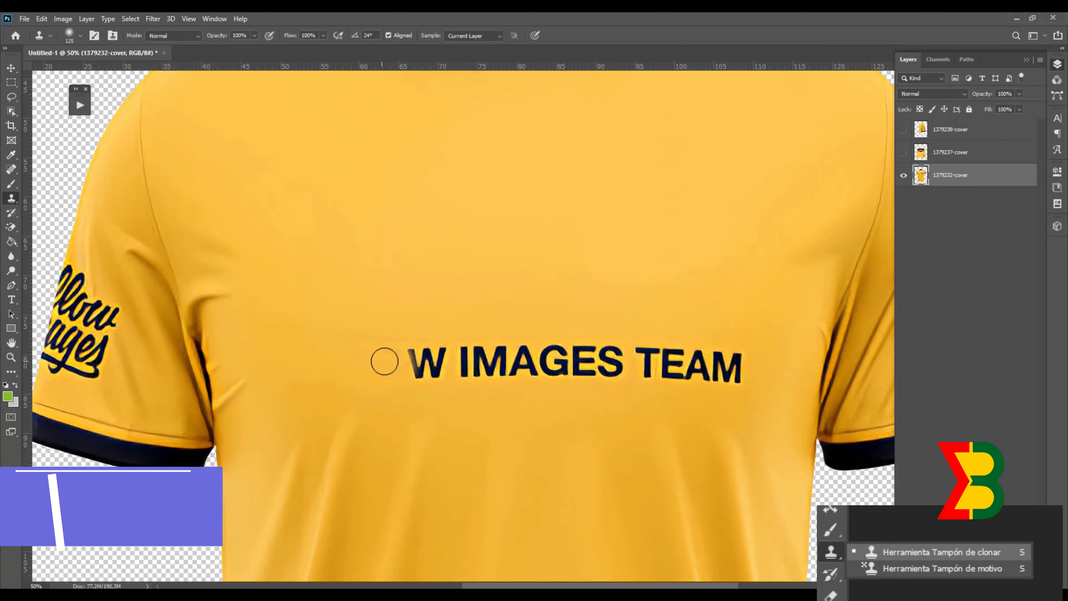
mouse_move(748, 400)
left_mouse_down()
mouse_move(737, 358)
mouse_move(696, 351)
mouse_move(695, 363)
mouse_move(690, 341)
left_mouse_up()
mouse_move(431, 336)
left_mouse_down()
mouse_move(588, 377)
mouse_move(555, 372)
left_mouse_up()
Step: Clone plain fabric over the Yellow Images lettering on the T-shirt's left-hand sleeve with a 90 px Clone Stamp brush
scroll(627, 338, "down", 3)
scroll(452, 287, "up", 4)
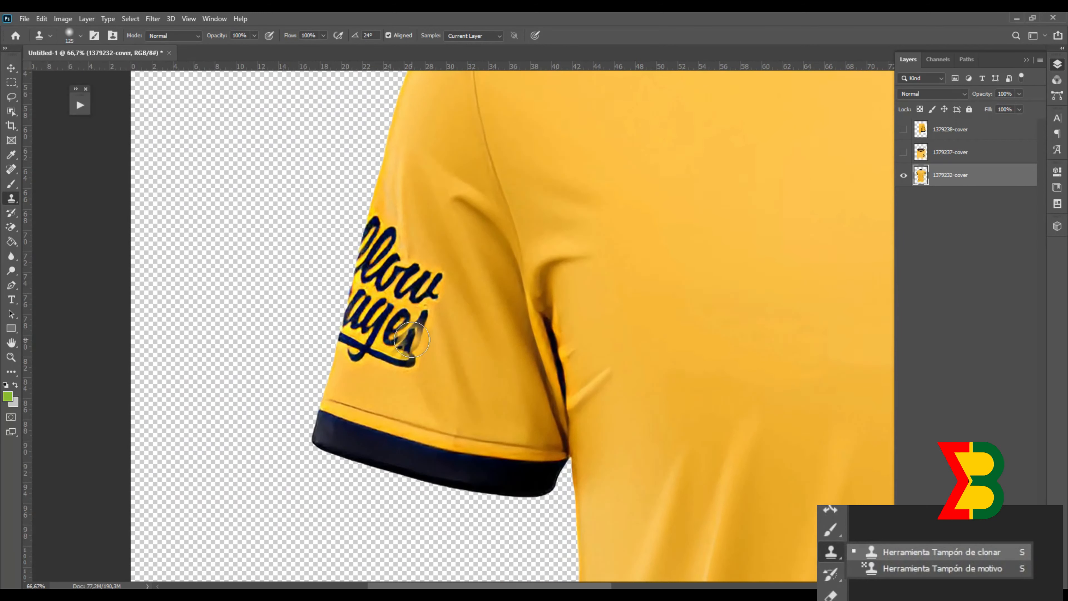
key("bracketleft")
key("bracketleft")
mouse_move(380, 389)
left_mouse_down()
mouse_move(362, 357)
mouse_move(413, 341)
left_mouse_up()
key("ctrl+z")
mouse_move(358, 371)
left_mouse_down()
mouse_move(378, 328)
mouse_move(416, 320)
mouse_move(405, 334)
mouse_move(410, 357)
left_mouse_up()
scroll(369, 329, "up", 3)
mouse_move(372, 297)
left_mouse_down()
mouse_move(365, 333)
mouse_move(379, 329)
mouse_move(378, 403)
mouse_move(427, 407)
mouse_move(436, 363)
mouse_move(394, 386)
mouse_move(370, 346)
left_mouse_up()
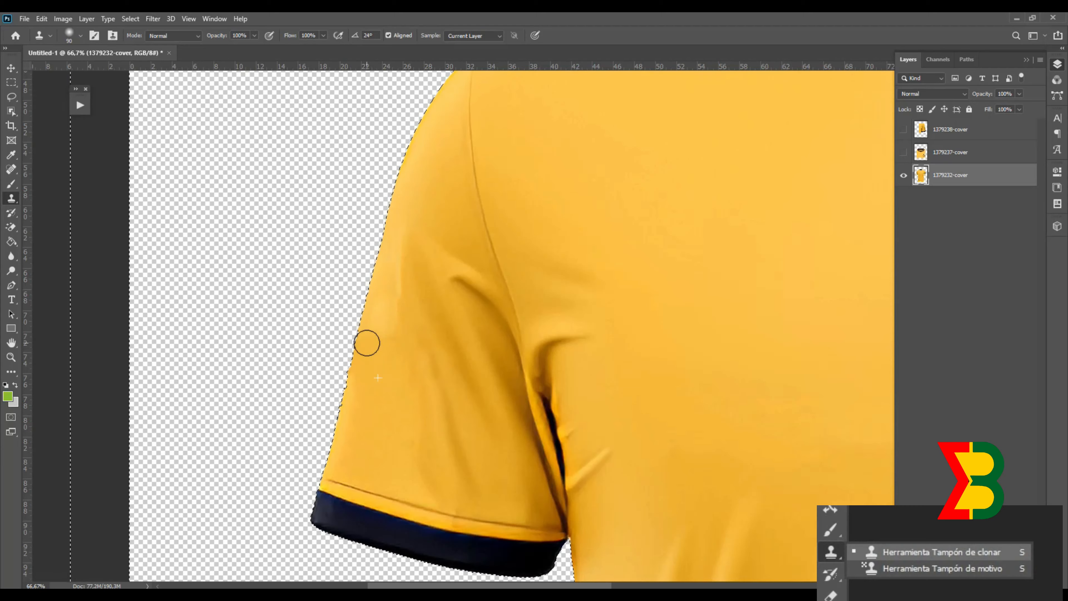
Step: Clone clean fabric over the logo on the T-shirt's right-hand sleeve, enlarging the Clone Stamp brush by three increments along the way
scroll(370, 346, "right", 10)
mouse_move(478, 345)
left_mouse_down()
mouse_move(434, 320)
mouse_move(475, 304)
mouse_move(430, 317)
mouse_move(408, 283)
mouse_move(468, 280)
mouse_move(456, 216)
mouse_move(424, 263)
mouse_move(446, 238)
left_mouse_up()
scroll(445, 238, "down", 1)
mouse_move(252, 505)
left_mouse_down()
mouse_move(388, 367)
mouse_move(406, 286)
left_mouse_up()
left_click(406, 286, "alt")
key("bracketright")
key("bracketright")
key("bracketright")
mouse_move(395, 328)
left_mouse_down()
mouse_move(468, 335)
mouse_move(402, 354)
mouse_move(492, 366)
mouse_move(399, 398)
left_mouse_up()
scroll(513, 389, "down", 2)
scroll(442, 203, "up", 2)
scroll(442, 204, "up", 3)
Step: Undo the last clone stroke and retouch the remaining logo traces from freshly sampled fabric with a smaller brush
left_click_drag(313, 291, 286, 313)
key("ctrl+z")
key("bracketleft")
key("bracketleft")
key("bracketleft")
left_click(302, 336, "alt")
left_click_drag(354, 348, 386, 291)
mouse_move(589, 279)
left_mouse_down()
mouse_move(605, 374)
mouse_move(569, 348)
mouse_move(519, 353)
mouse_move(406, 257)
mouse_move(500, 362)
left_mouse_up()
scroll(519, 353, "down", 2)
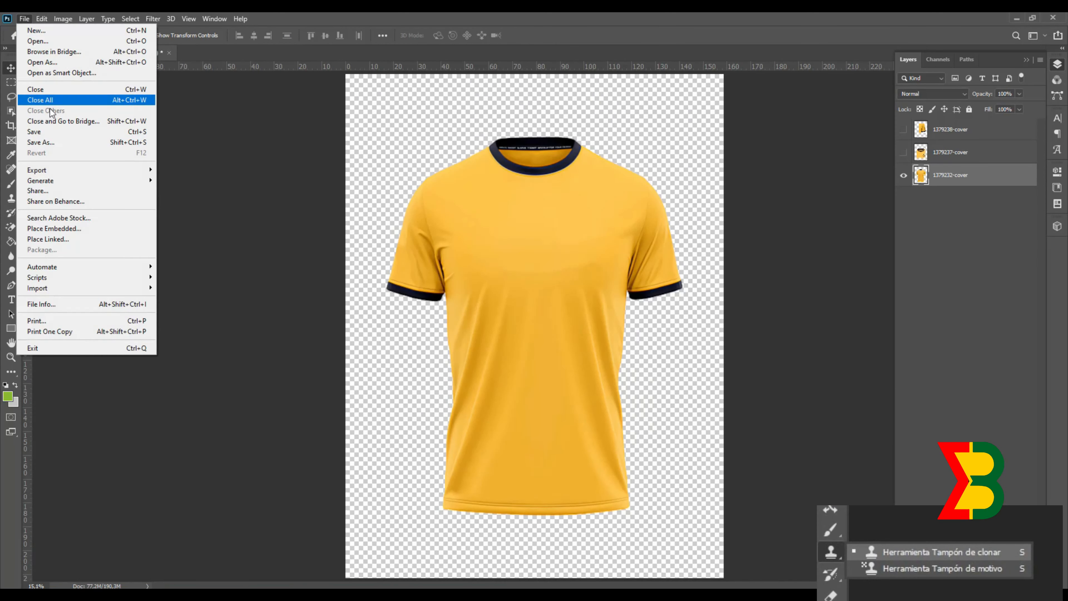
Step: Save the document as a layered TIFF named MODIFICADO YELLOW with LZW compression
left_click(42, 102)
left_click(265, 446)
type("MODIFICADO")
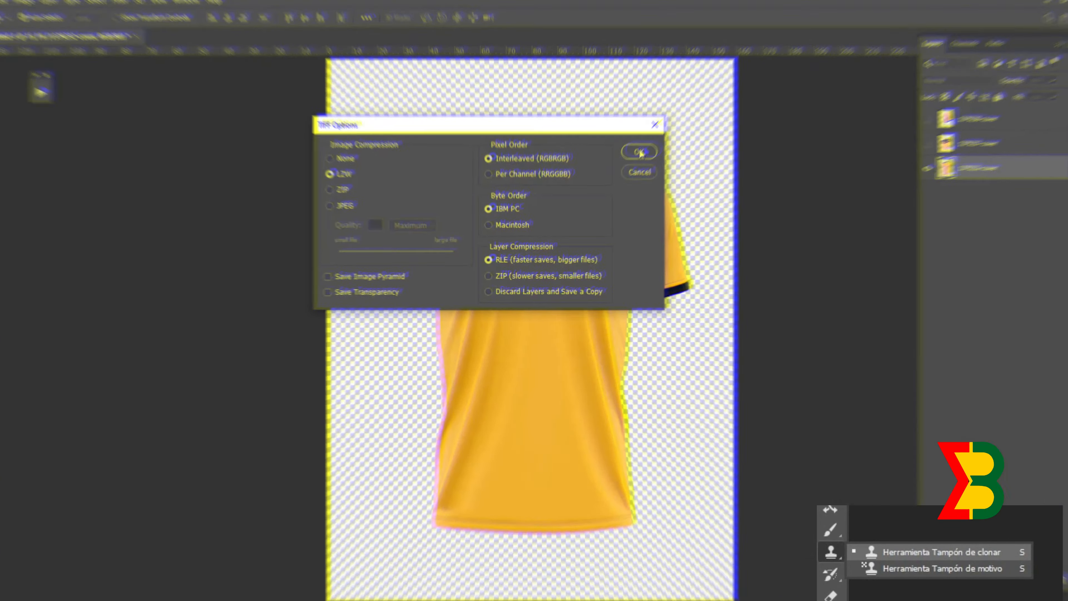
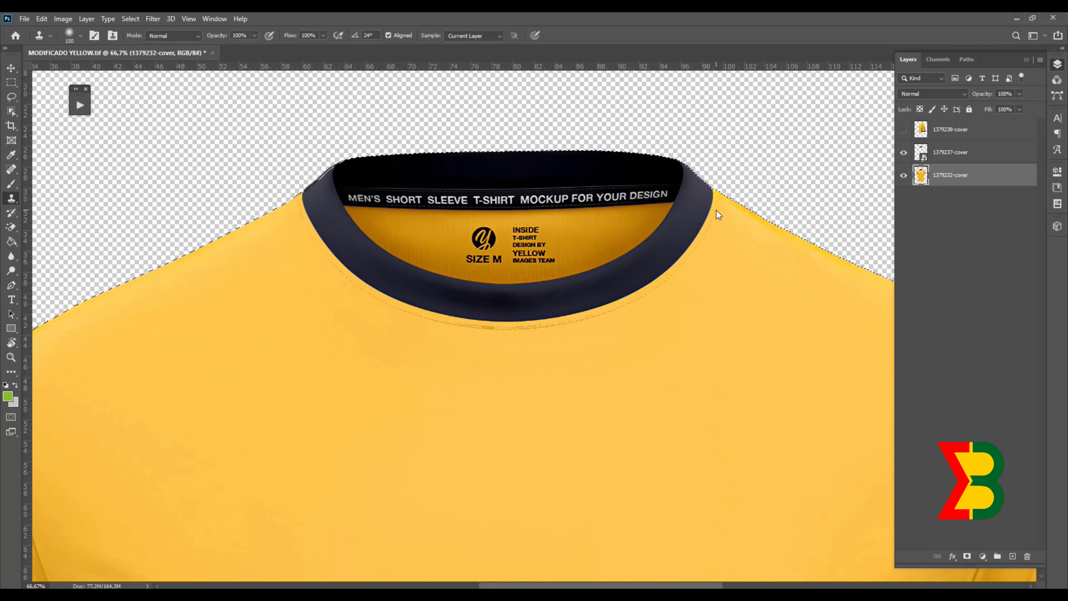
Step: Clone even fabric along the outer edge of the T-shirt's right-hand shoulder with a 150 px Clone Stamp brush
left_click_drag(789, 240, 551, 303)
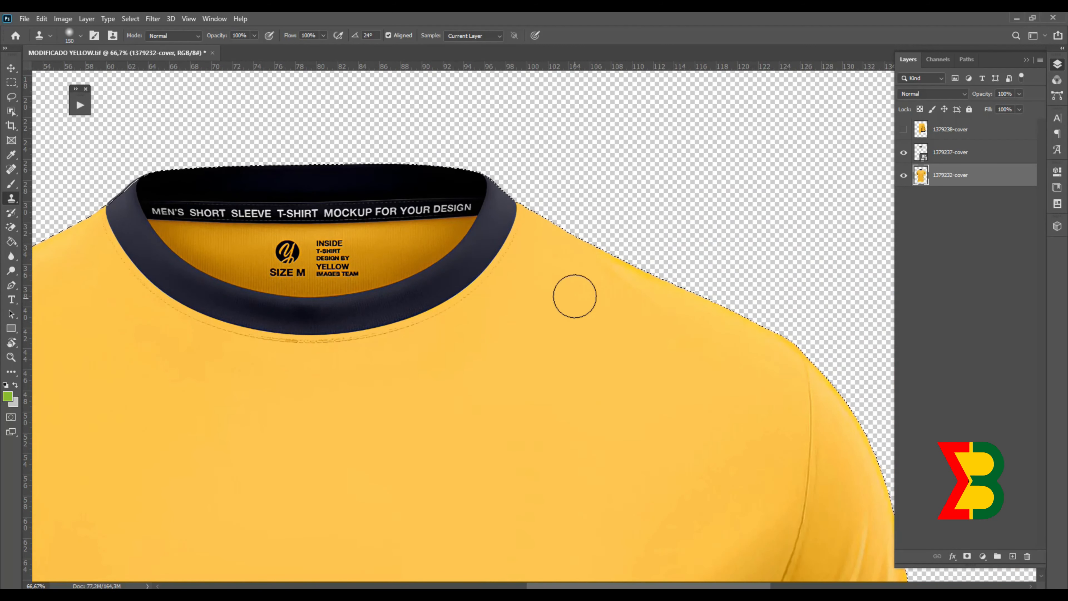
left_click(559, 273, "alt")
left_click_drag(595, 261, 635, 284)
left_click_drag(748, 331, 773, 345)
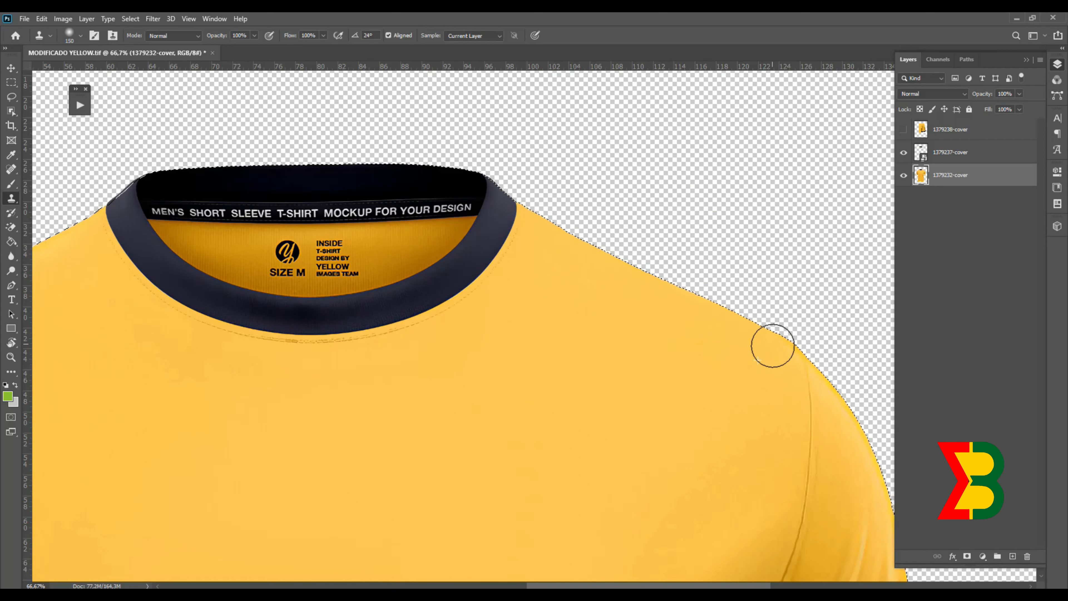
Step: Clone even fabric along the outer edge of the T-shirt's left-hand shoulder, and clear the selection
left_click_drag(246, 337, 591, 306)
left_click(438, 228, "alt")
left_click_drag(418, 200, 315, 248)
left_click_drag(228, 292, 193, 325)
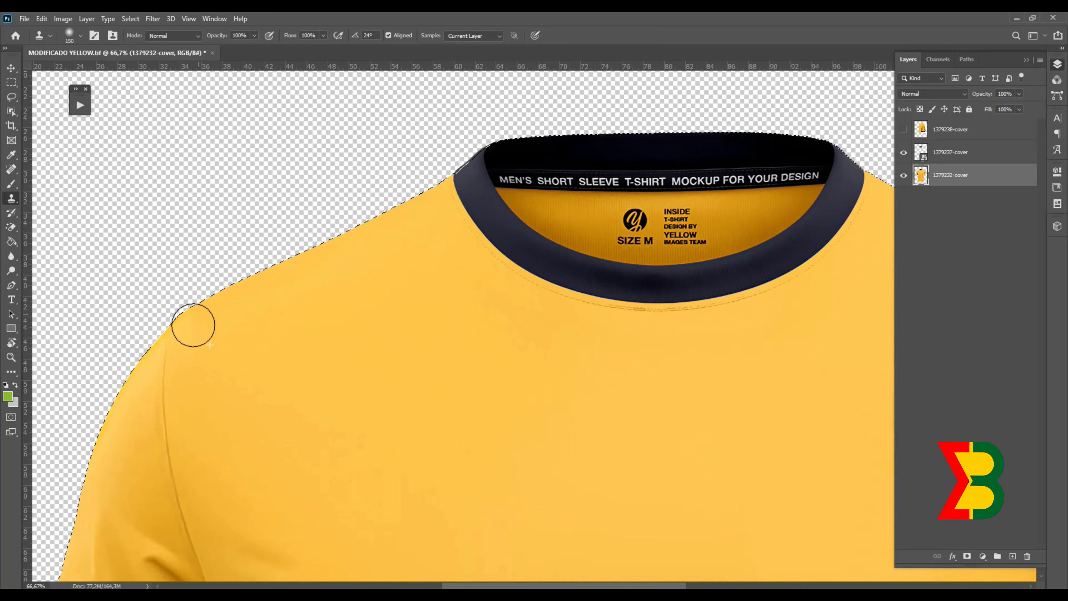
left_click_drag(661, 357, 529, 362)
left_click(598, 398, "alt")
left_click_drag(595, 399, 563, 358)
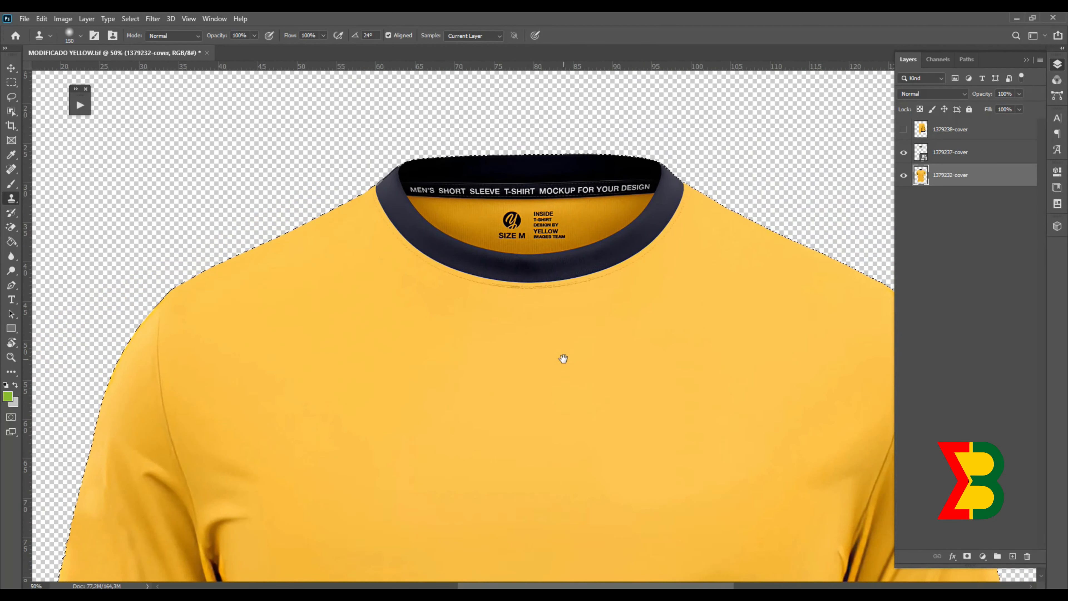
key("ctrl+d")
key("v")
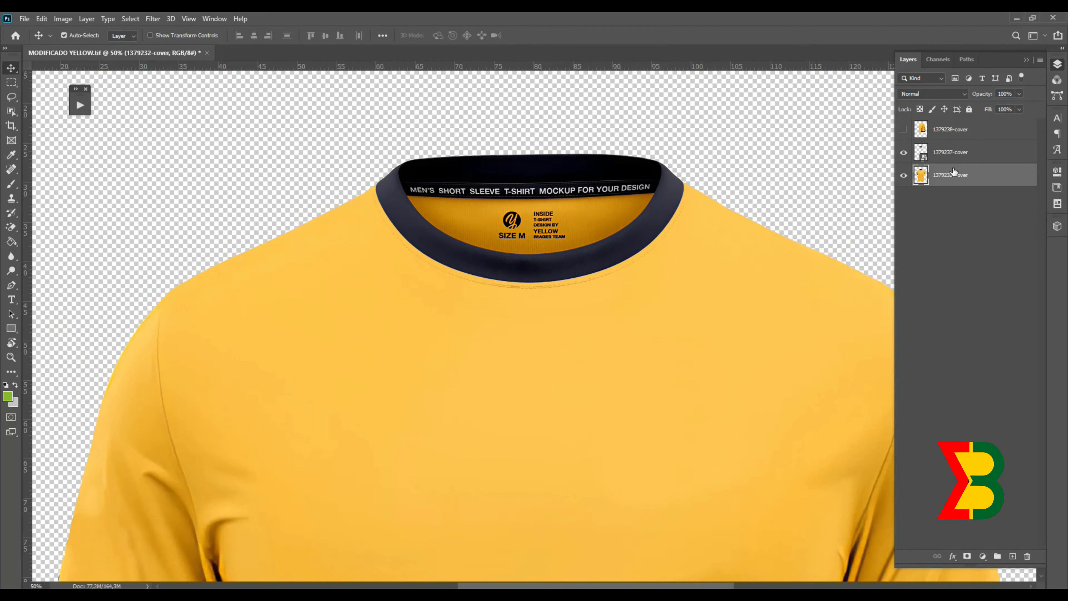
Step: Show the 1379238-cover layer and erase the pale backdrop around its sleeve using the Magic Eraser with tolerance 45 and Contiguous on
left_click_drag(676, 331, 473, 110)
left_click(689, 272, "alt")
mouse_move(593, 280)
left_mouse_down()
mouse_move(679, 274)
mouse_move(576, 282)
left_mouse_up()
left_click(703, 301, "ctrl")
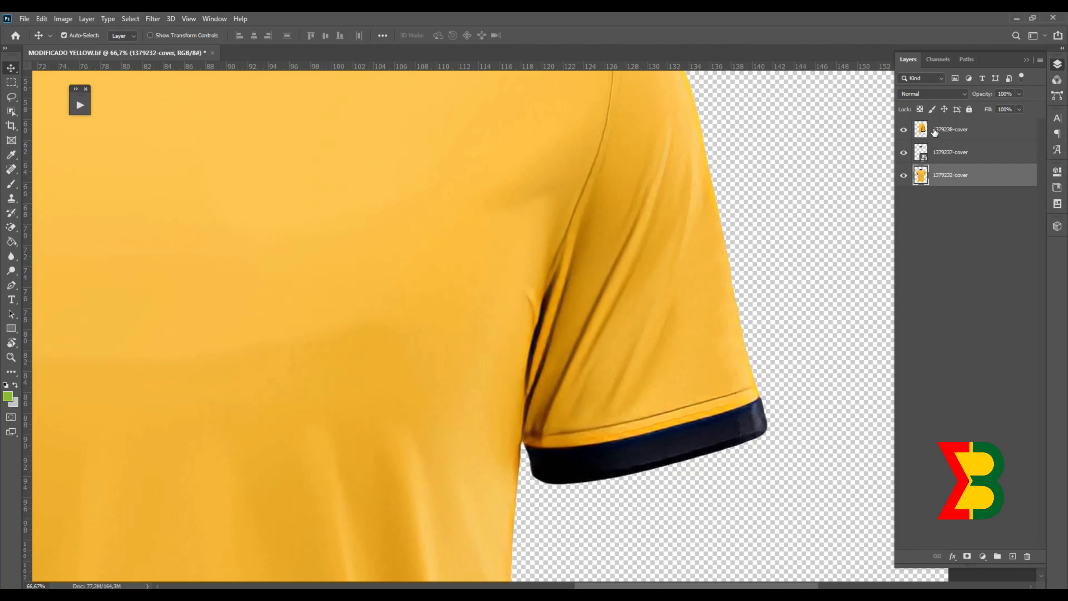
left_click(934, 131)
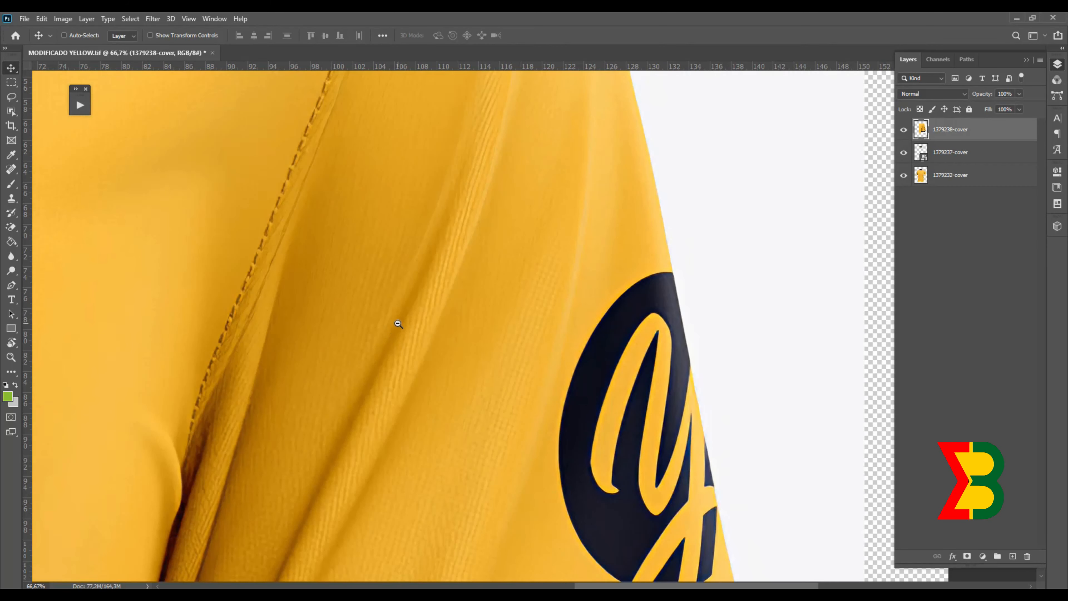
left_click(398, 324, "alt")
left_click(397, 323, "alt")
left_click(399, 323, "alt")
left_click_drag(399, 323, 489, 368)
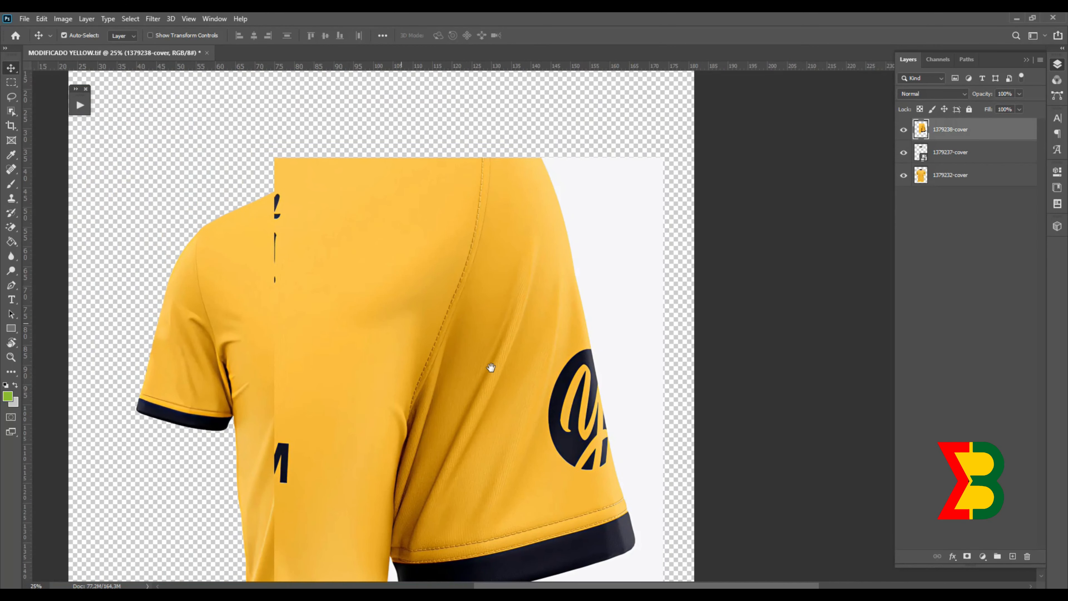
key("ctrl+z")
key("e")
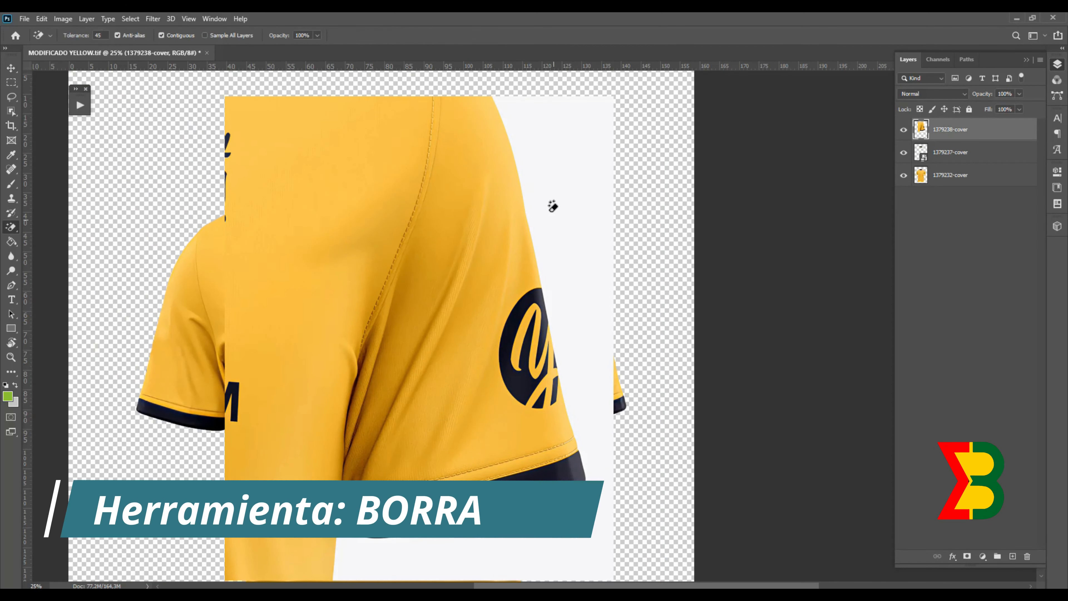
left_click(554, 174)
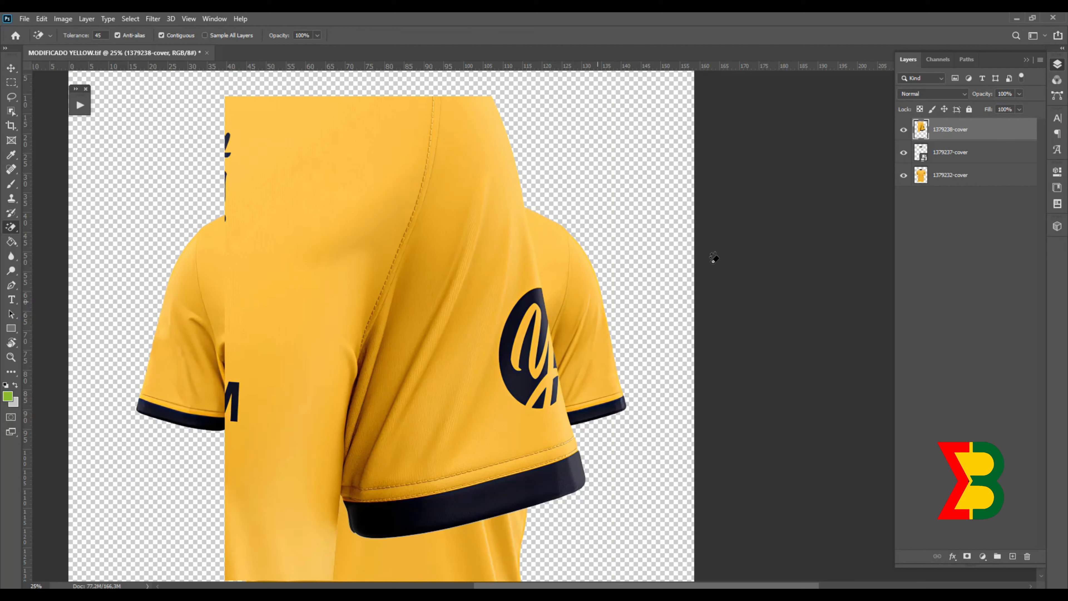
Step: Load the 1379238-cover layer's outline as a selection and clone fabric over the lower part of its sleeve logo with a 150 px brush
left_click(924, 131, "ctrl")
left_click(535, 374, "ctrl")
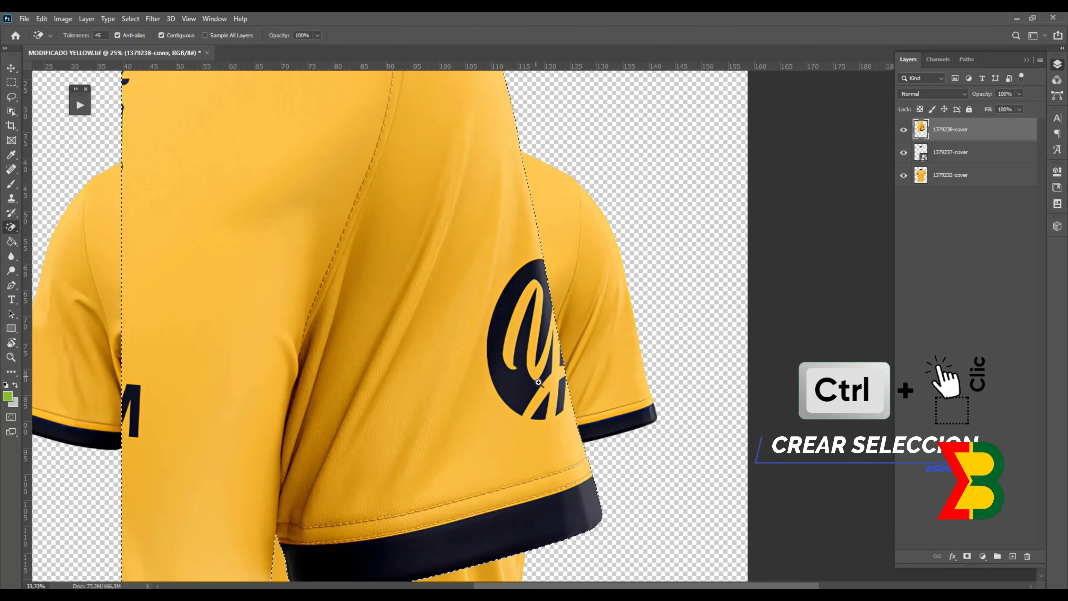
left_click(535, 375, "ctrl")
left_click(580, 438, "ctrl")
key("s")
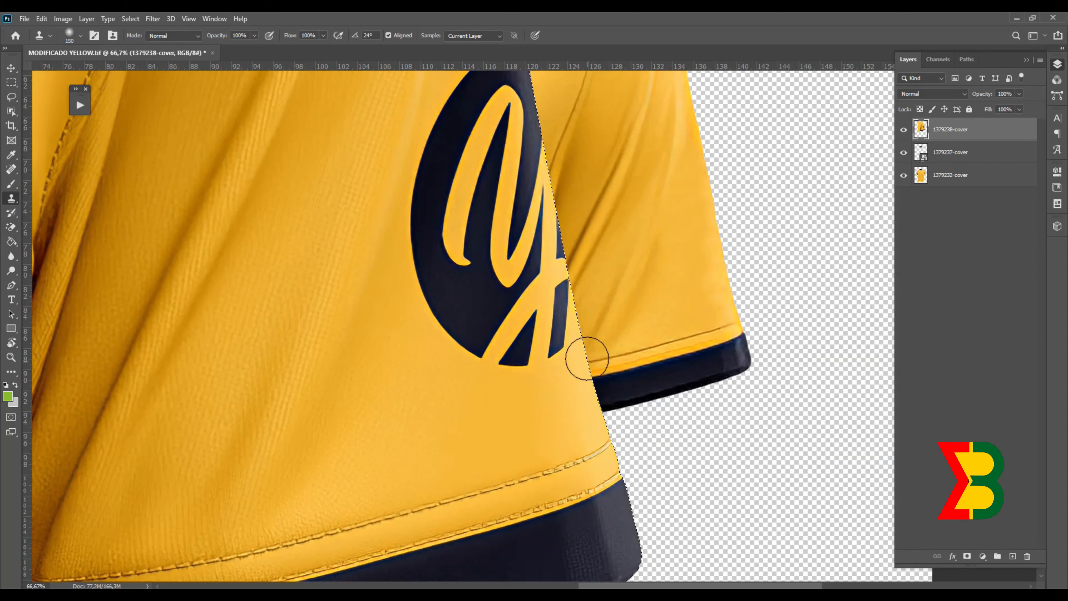
mouse_move(580, 341)
left_mouse_down()
mouse_move(508, 364)
mouse_move(575, 336)
mouse_move(472, 353)
mouse_move(576, 305)
mouse_move(477, 339)
mouse_move(530, 315)
mouse_move(444, 322)
mouse_move(594, 257)
mouse_move(408, 313)
mouse_move(551, 253)
mouse_move(470, 274)
mouse_move(467, 253)
mouse_move(557, 225)
mouse_move(428, 267)
mouse_move(426, 287)
left_mouse_up()
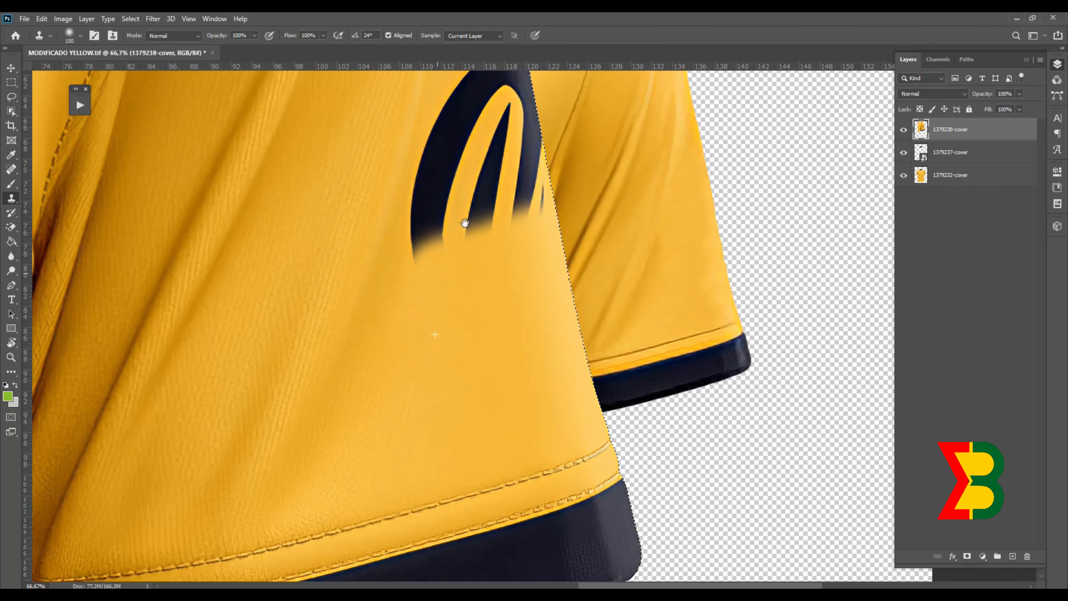
Step: Clone sampled fabric over the remaining upper part of the round sleeve logo, and clear the selection
left_click_drag(465, 222, 447, 434)
left_click(484, 207, "alt")
left_click(503, 262)
mouse_move(500, 263)
left_mouse_down()
mouse_move(464, 289)
mouse_move(472, 277)
mouse_move(466, 291)
mouse_move(487, 291)
mouse_move(493, 329)
mouse_move(502, 326)
mouse_move(501, 305)
mouse_move(486, 294)
mouse_move(462, 301)
mouse_move(442, 335)
mouse_move(515, 362)
mouse_move(524, 432)
mouse_move(527, 370)
mouse_move(534, 495)
mouse_move(511, 302)
left_mouse_up()
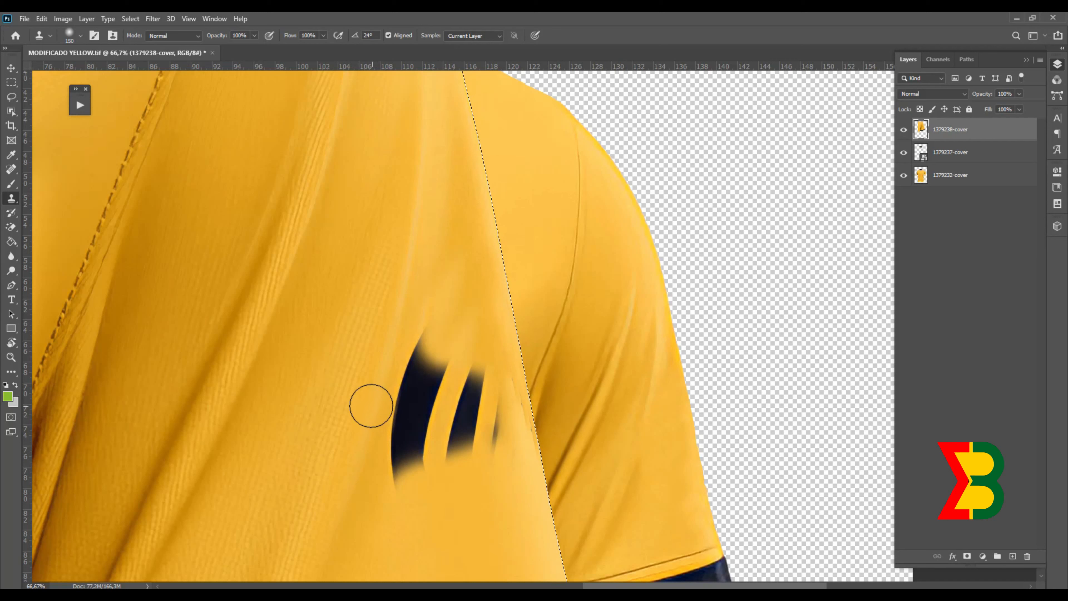
left_click(426, 299, "alt")
mouse_move(425, 327)
left_mouse_down()
mouse_move(434, 362)
mouse_move(473, 373)
mouse_move(424, 361)
mouse_move(415, 395)
mouse_move(501, 376)
mouse_move(497, 388)
mouse_move(473, 404)
mouse_move(469, 329)
mouse_move(505, 370)
mouse_move(508, 339)
mouse_move(483, 358)
mouse_move(491, 314)
mouse_move(466, 368)
mouse_move(474, 315)
mouse_move(431, 378)
mouse_move(401, 388)
mouse_move(425, 359)
mouse_move(410, 360)
mouse_move(414, 342)
mouse_move(433, 339)
mouse_move(421, 337)
mouse_move(427, 304)
left_mouse_up()
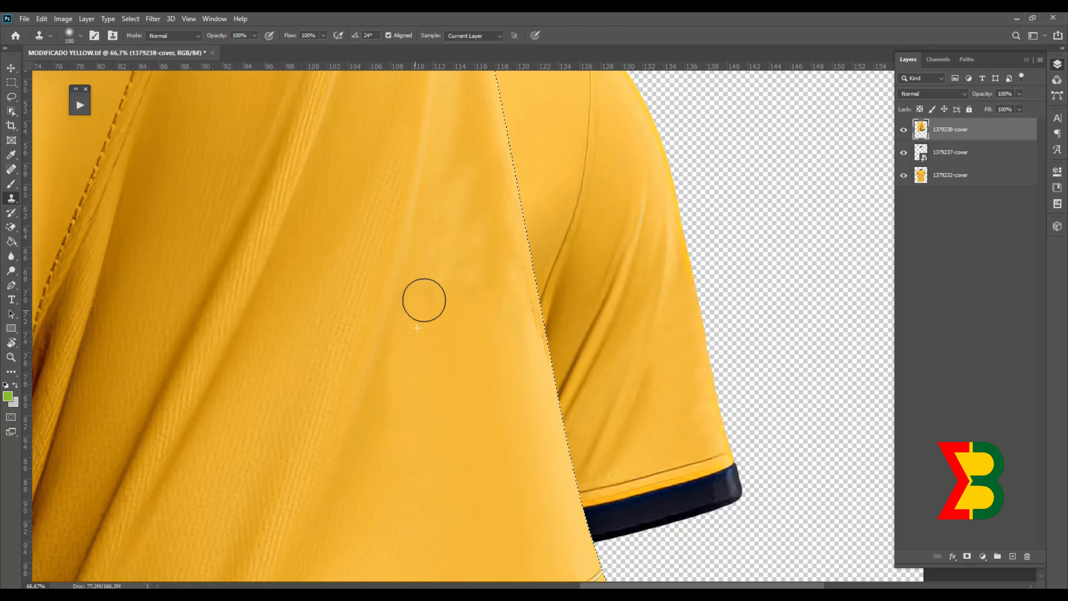
left_click(485, 389, "alt")
left_click(480, 393, "alt")
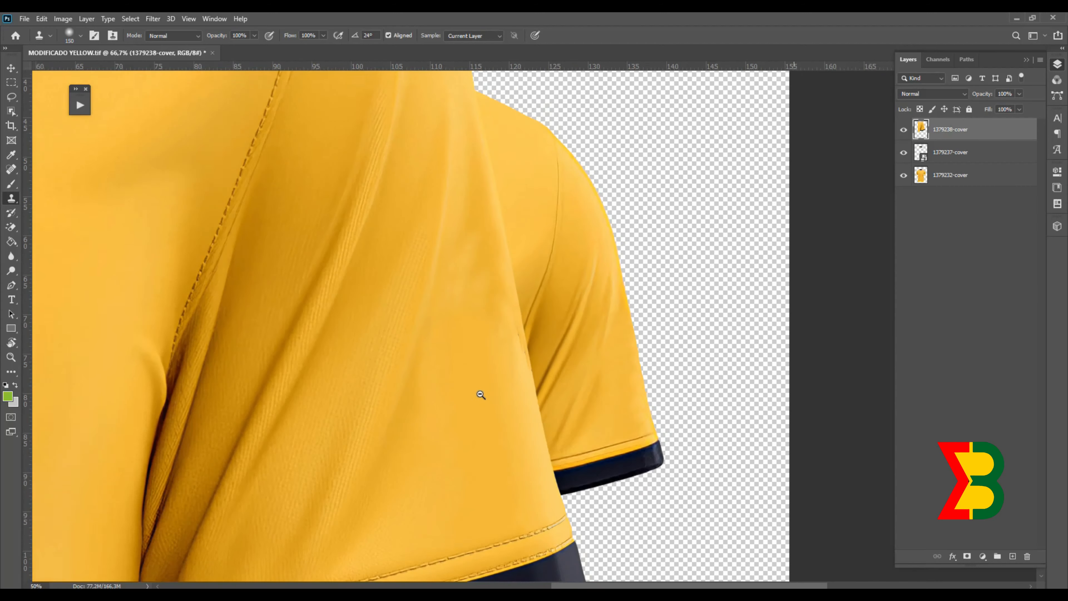
left_click(475, 397, "alt")
left_click(455, 420, "alt")
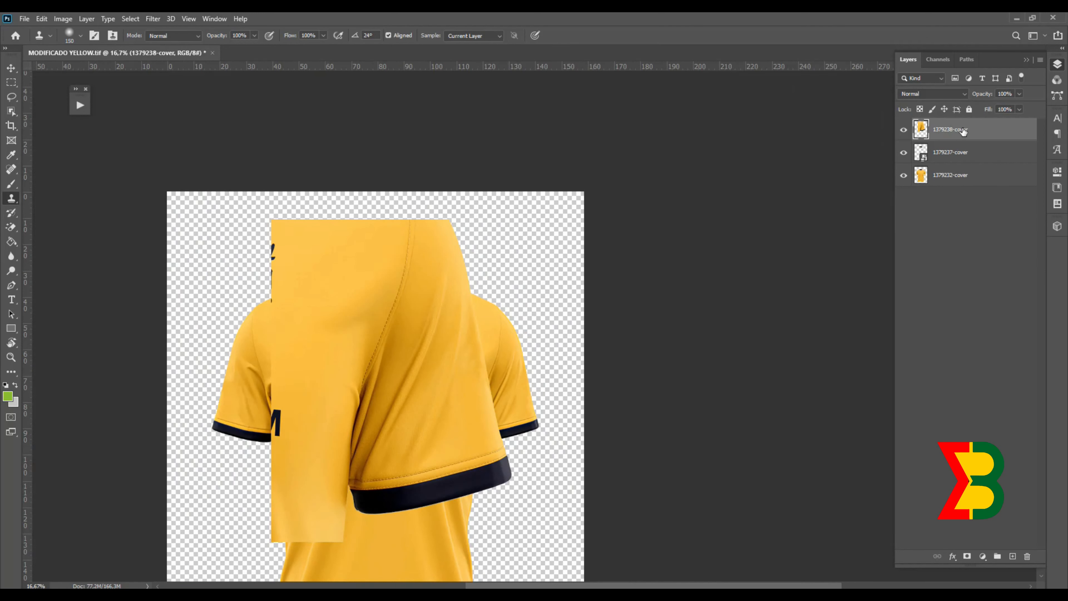
Step: Convert the 1379238-cover layer to a smart object, scale it to about 54.5%, and place it over the T-shirt's right-hand sleeve
right_click(963, 132)
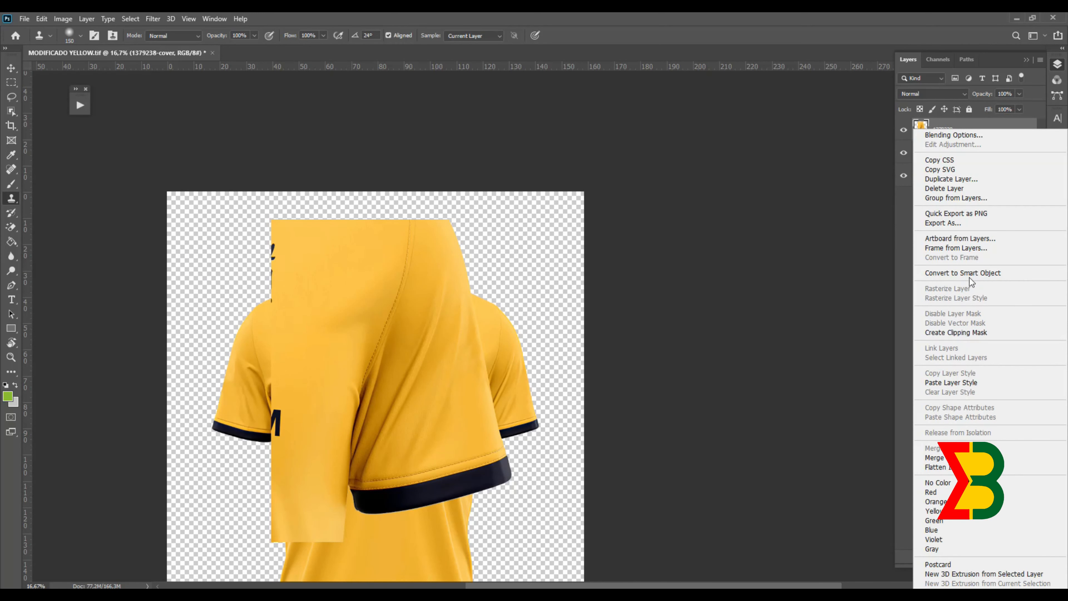
left_click(963, 273)
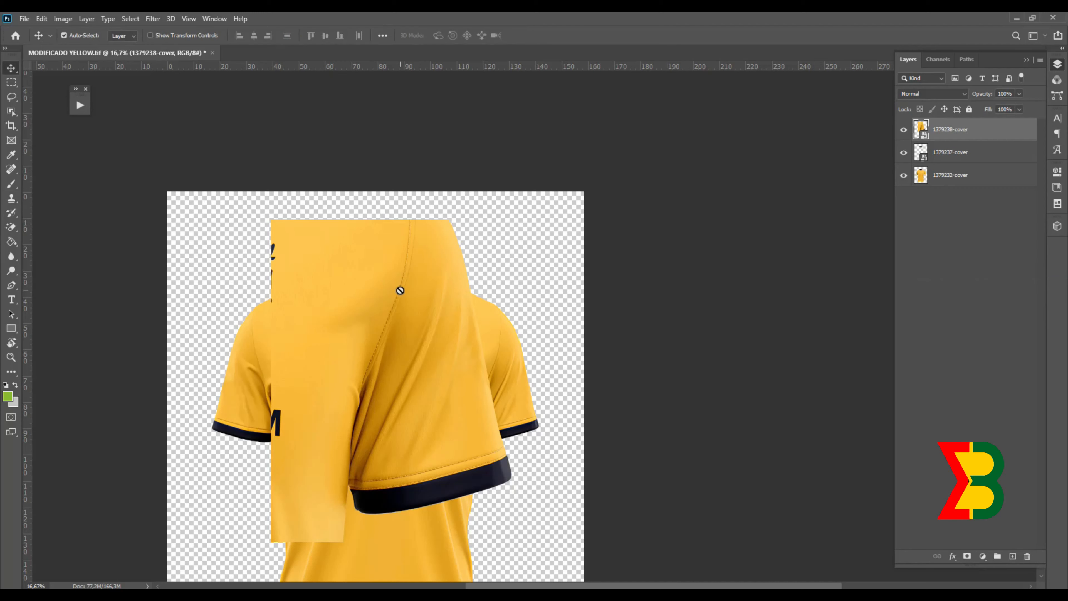
key("ctrl+t")
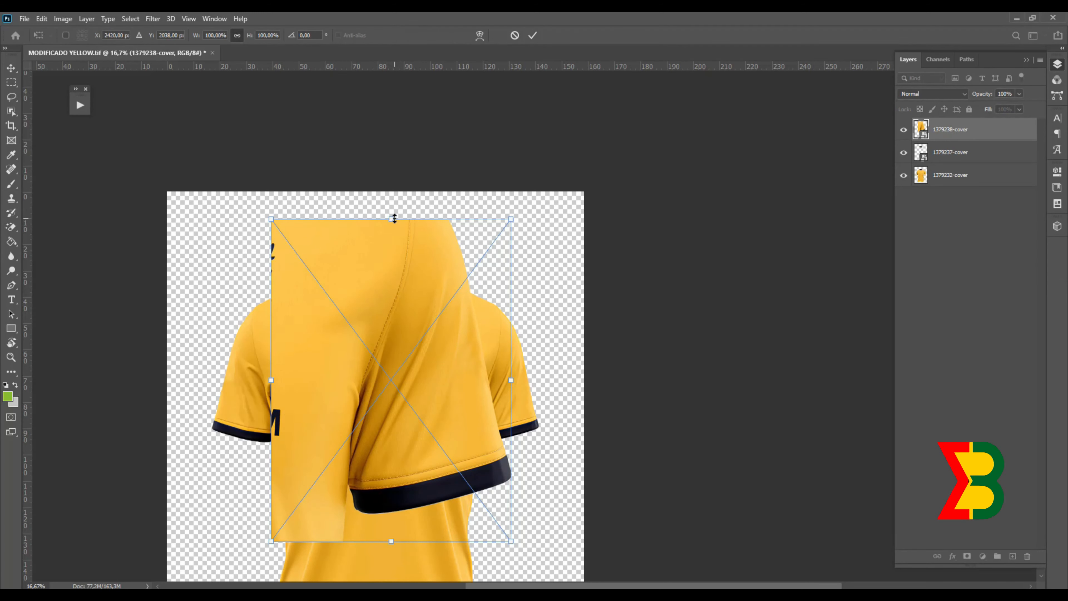
left_click_drag(391, 219, 391, 365)
left_click_drag(426, 456, 518, 390)
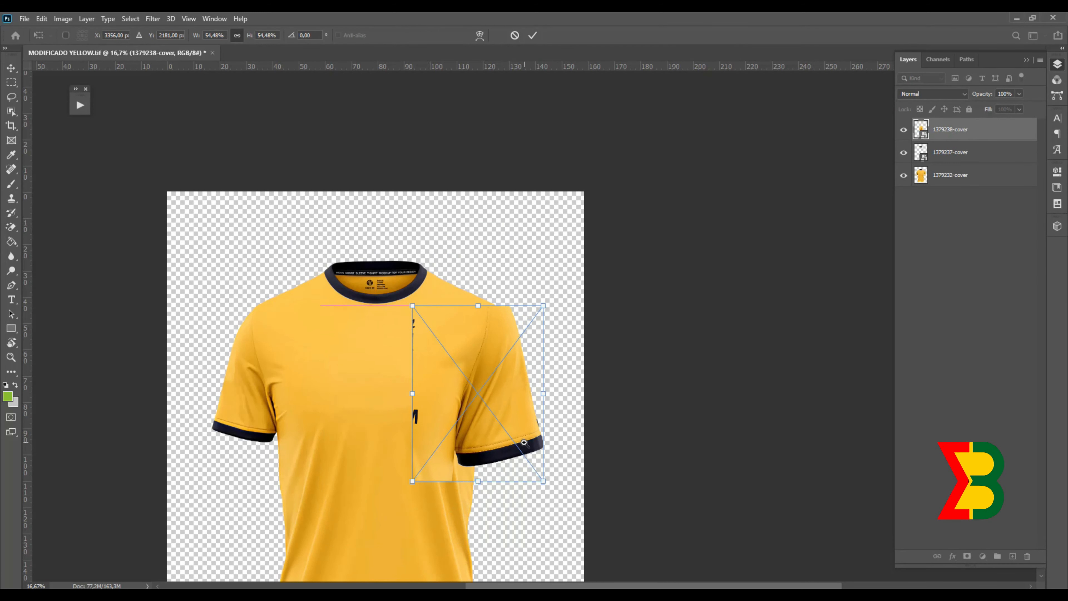
Step: Scale the close-up sleeve down to about 37.6% and align its cuff and shoulder edge with the T-shirt's right-hand sleeve
scroll(525, 433, "up", 2)
left_click_drag(433, 517, 472, 440)
scroll(502, 422, "up", 2)
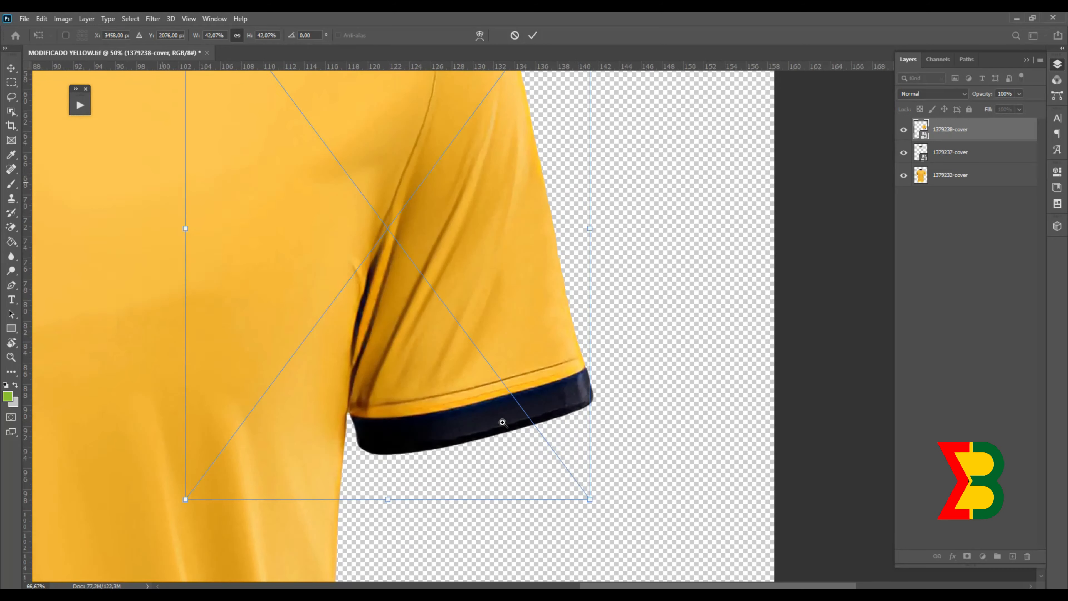
left_click_drag(190, 212, 230, 224)
left_click_drag(460, 301, 462, 320)
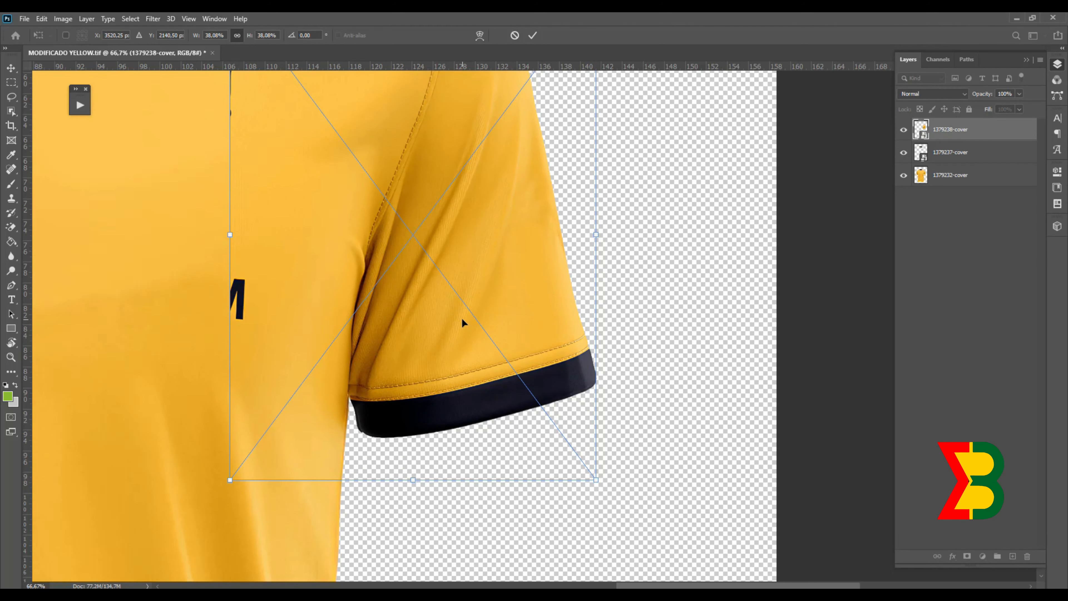
left_click_drag(426, 196, 413, 437)
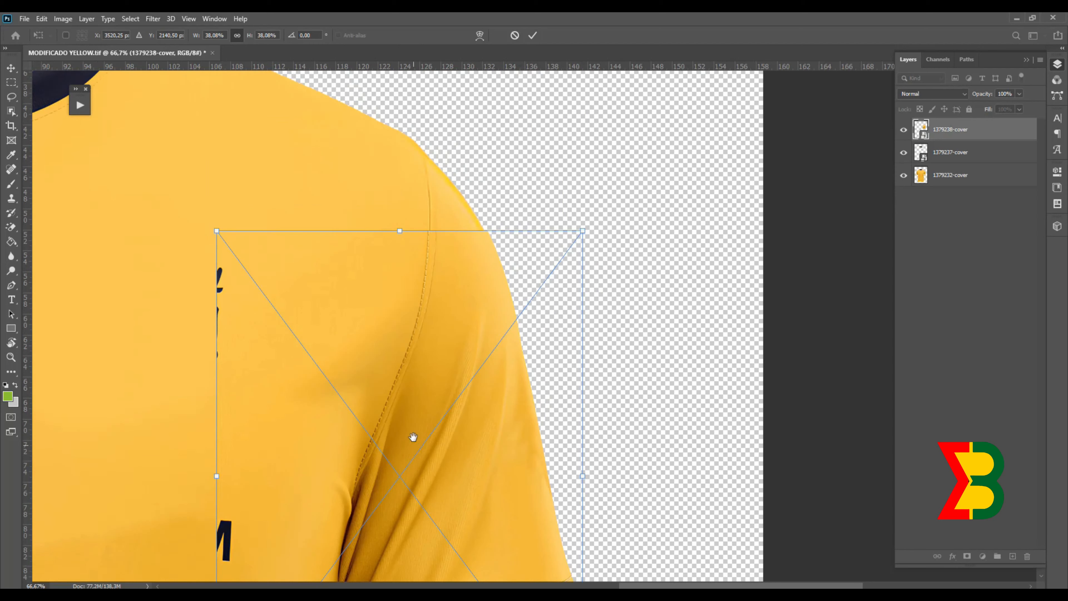
mouse_move(214, 229)
left_mouse_down()
mouse_move(238, 291)
mouse_move(209, 244)
left_mouse_up()
key("Return")
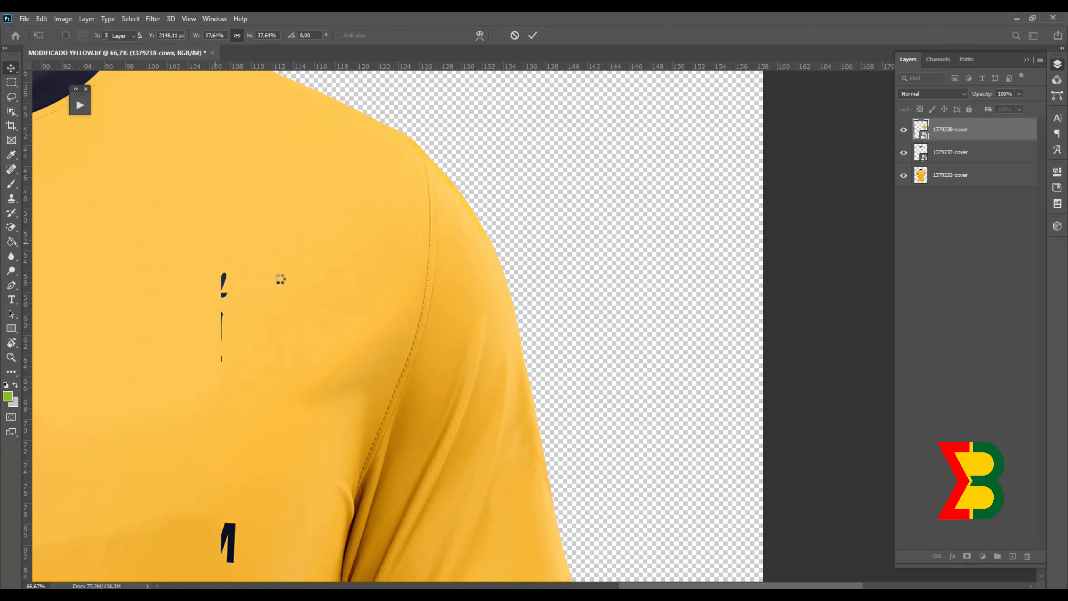
Step: Rasterize the 1379238-cover smart object layer
scroll(428, 289, "down", 1)
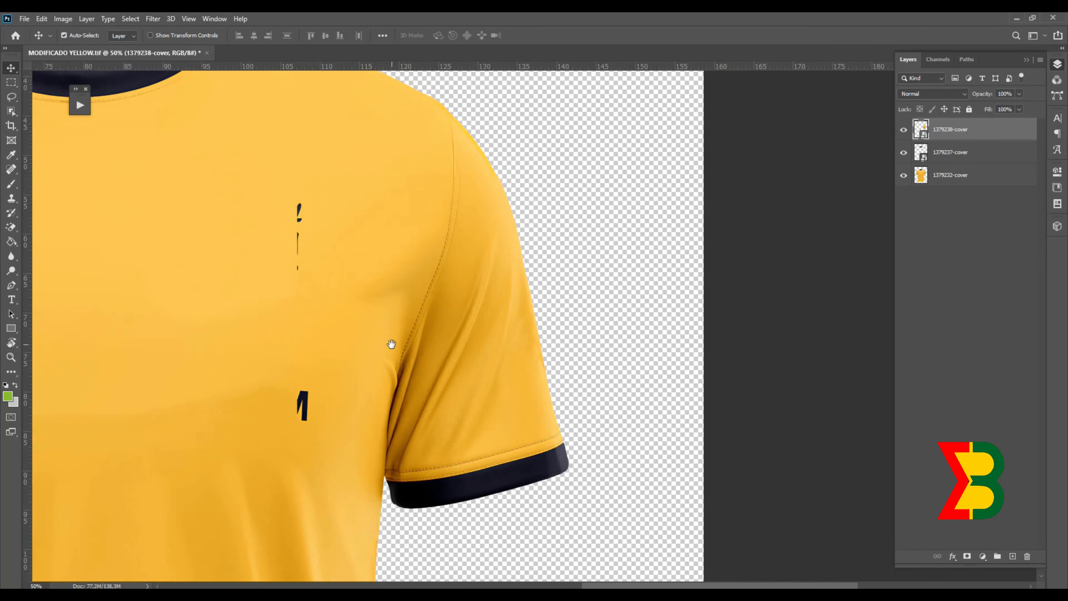
left_click_drag(392, 344, 421, 352)
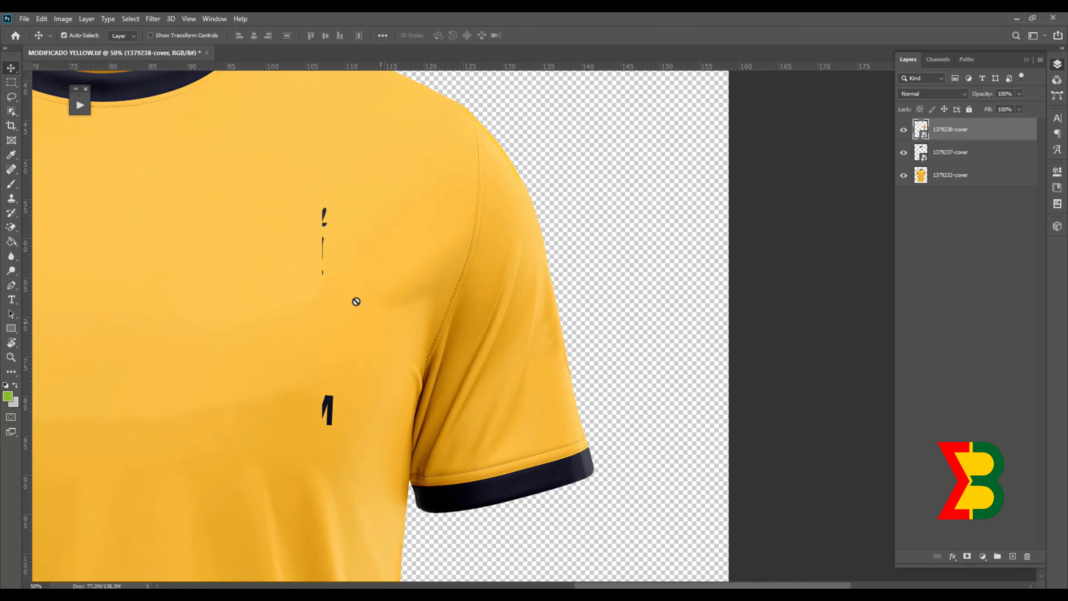
key("e")
right_click(1012, 141)
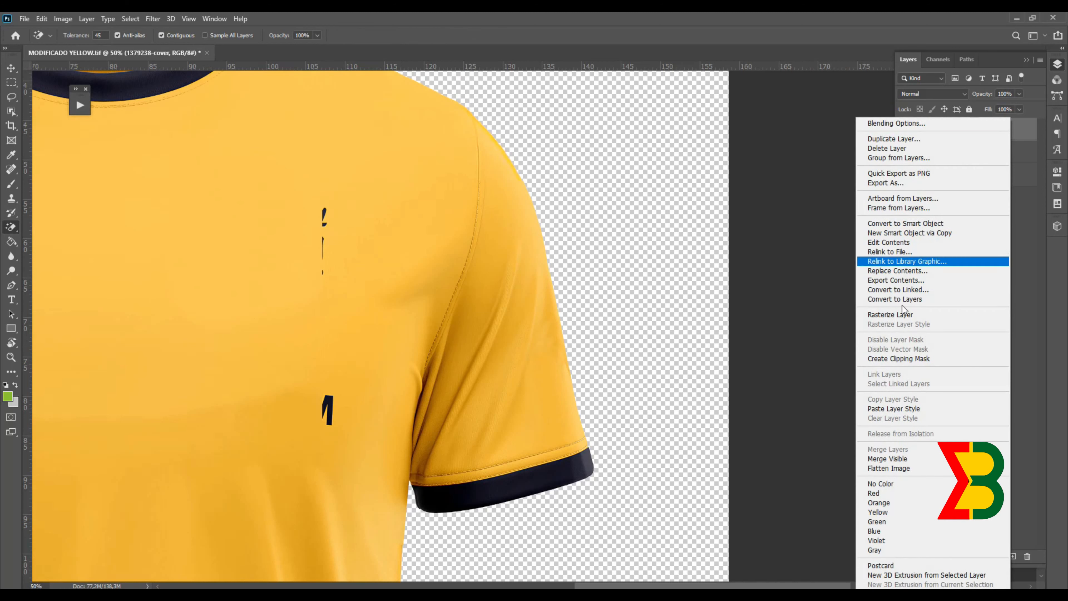
left_click(892, 316)
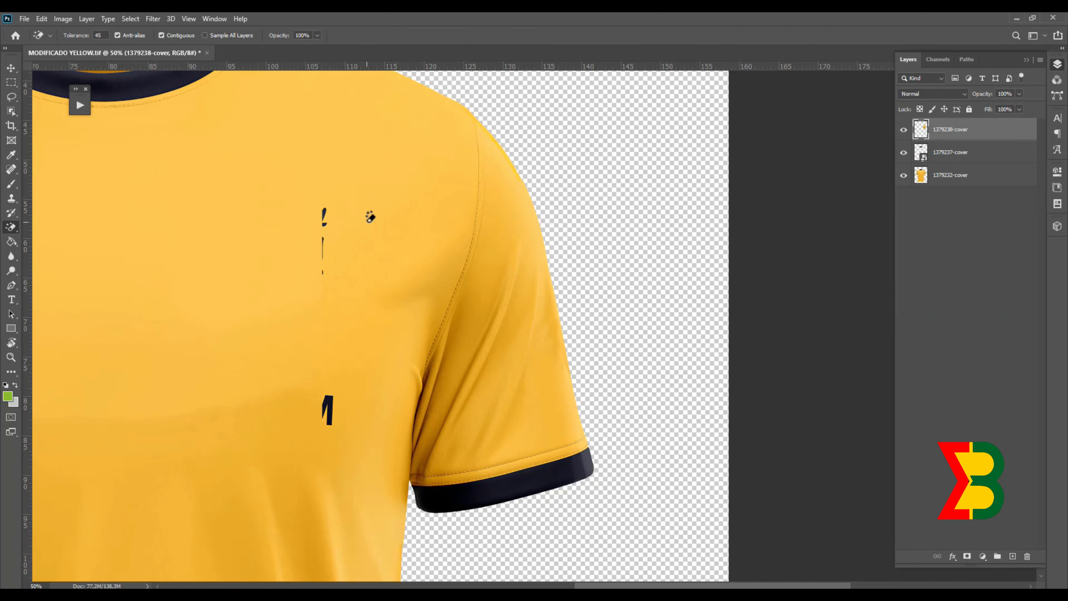
Step: Erase the leftover dark lettering fragments along the sleeve close-up's inner edge with a soft eraser at 0% hardness
key("shift+e")
right_click(322, 173)
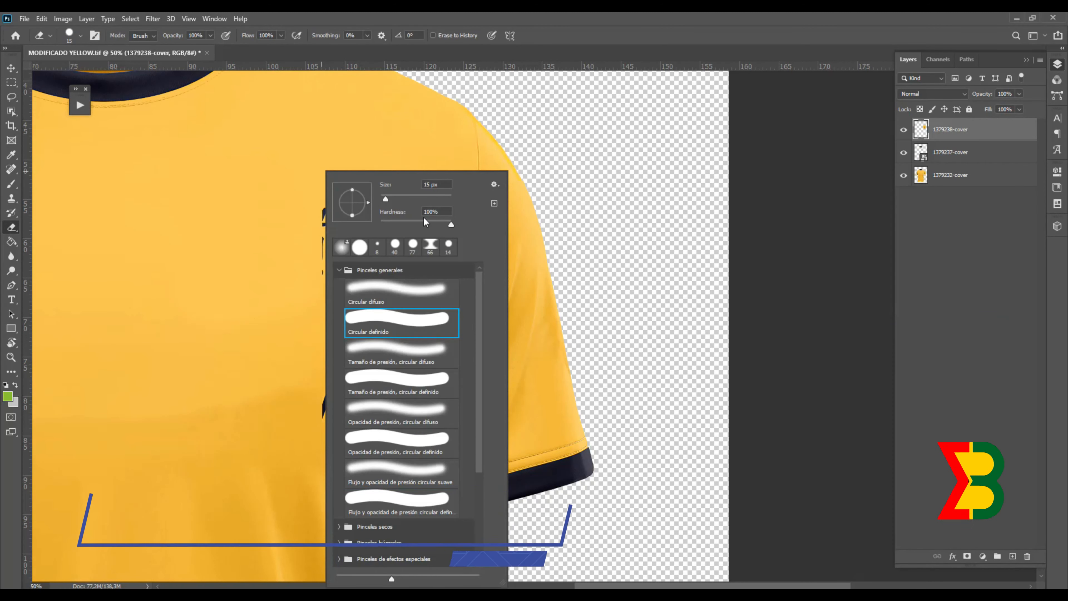
left_click(416, 196)
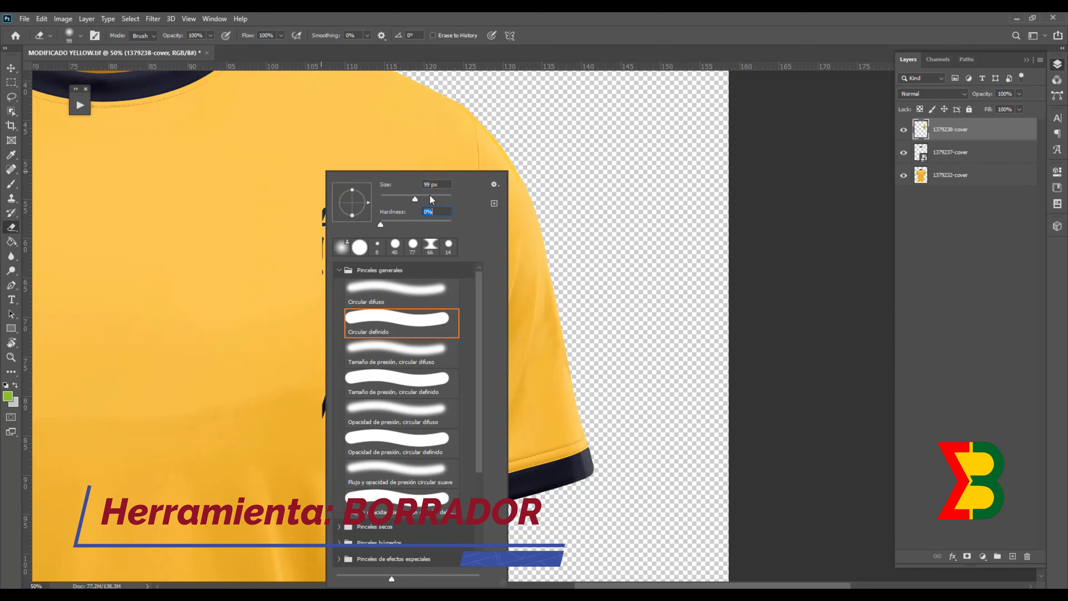
key("Return")
left_click(324, 220)
left_click(320, 399)
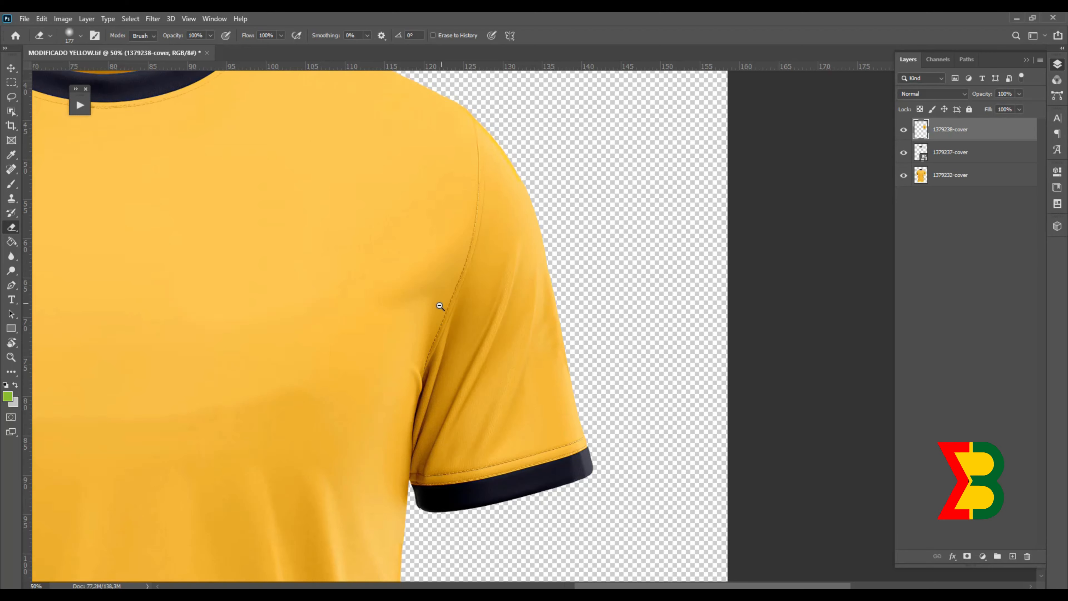
Step: Duplicate the 1379238-cover sleeve layer, flip the copy horizontally, and move it over the T-shirt's opposite sleeve
scroll(441, 311, "down", 1)
left_click(486, 210, "ctrl")
left_click_drag(412, 270, 651, 265)
left_click(306, 343, "alt")
left_click_drag(299, 349, 385, 324)
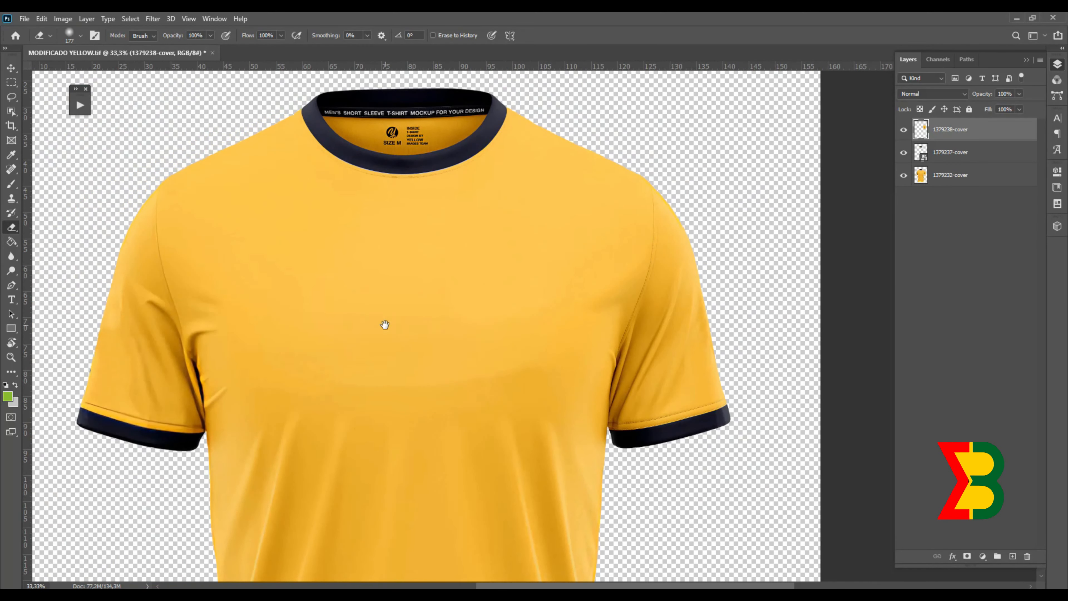
key("v")
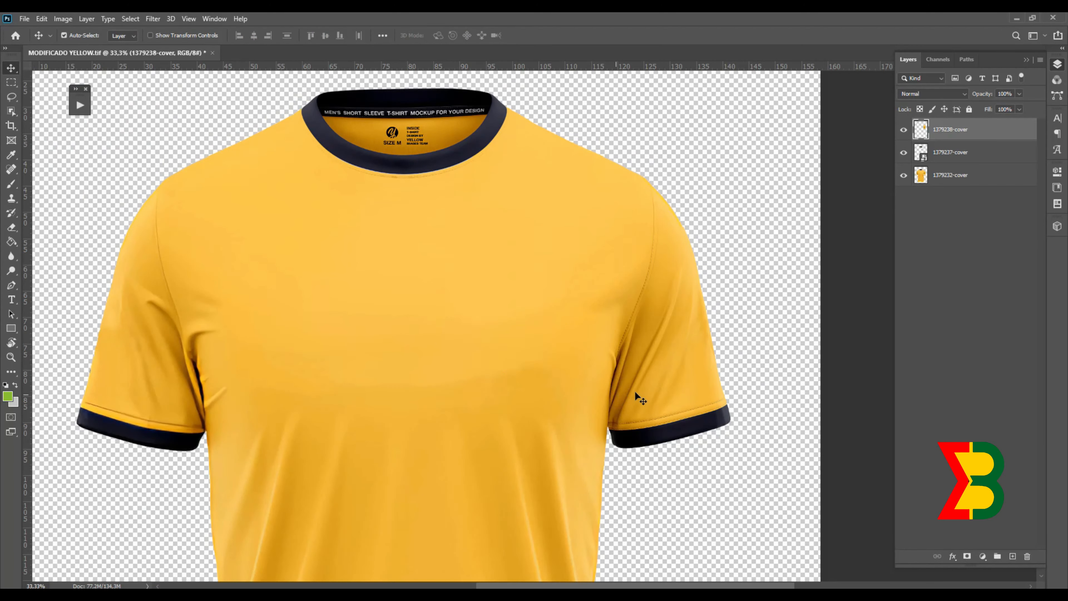
key("ctrl+j")
key("ctrl+t")
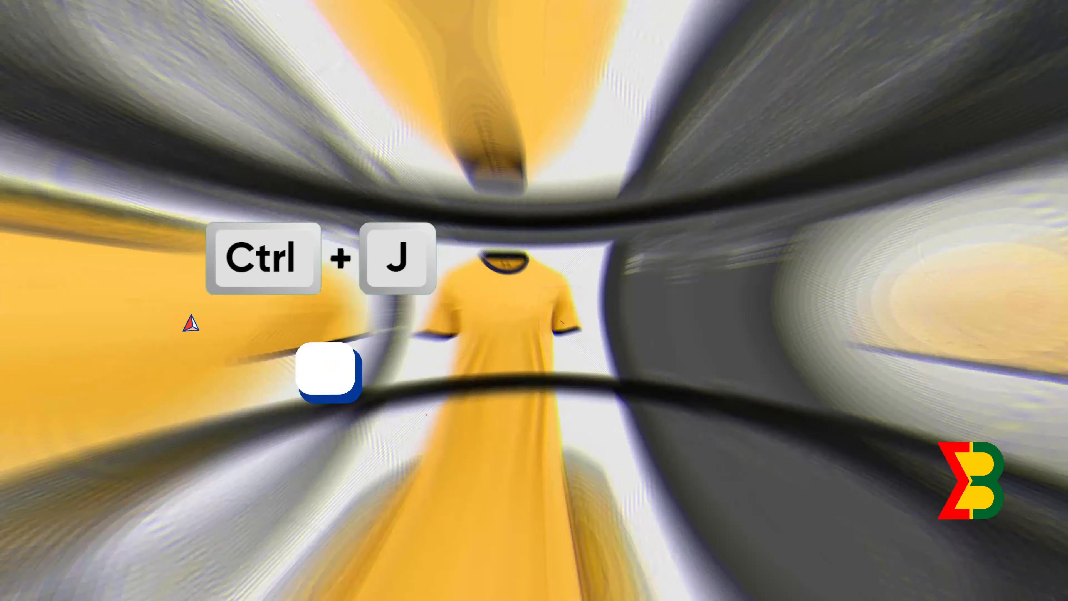
right_click(662, 357)
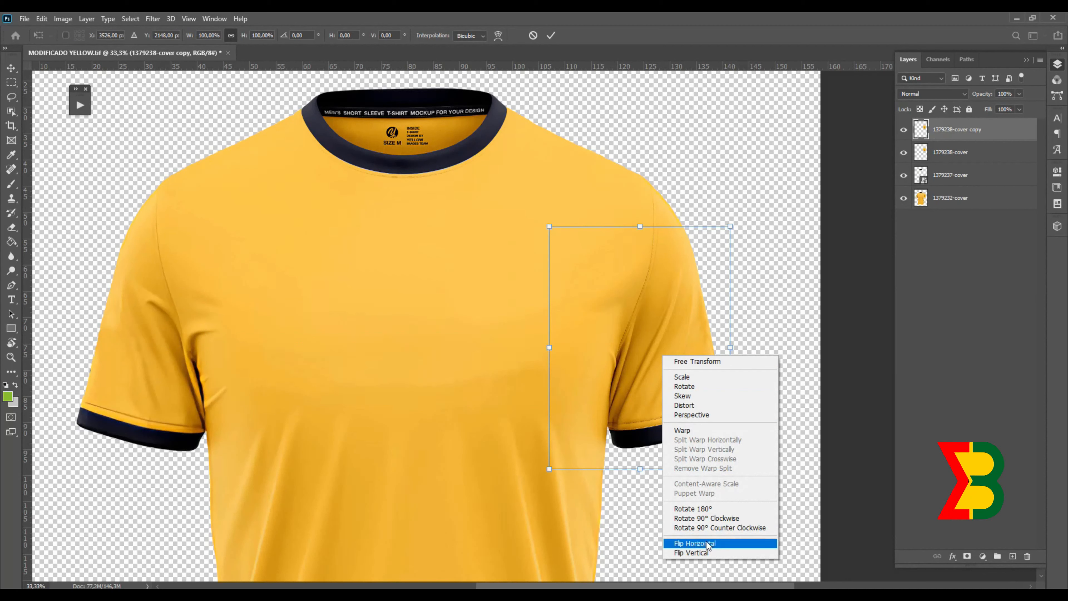
left_click(690, 542)
left_click_drag(555, 364, 360, 274)
left_click(117, 383)
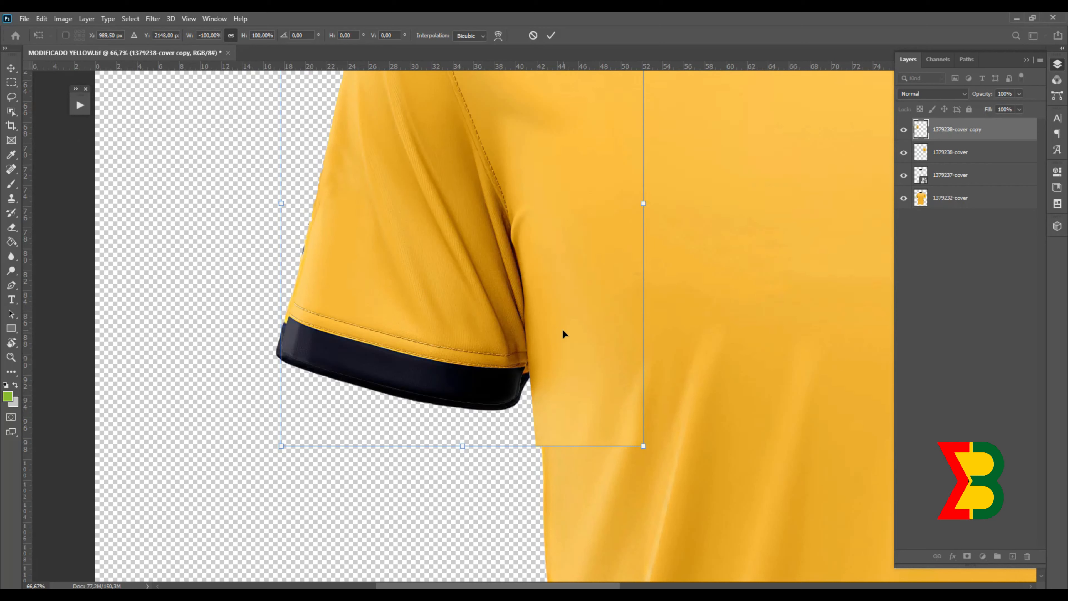
Step: Nudge the flipped sleeve to about X 979 px, Y 2166 px so its cuff lines up with the original cuff
key("Left")
key("Left")
key("Left")
key("Left")
key("Left")
key("Left")
key("Down")
key("Down")
key("Down")
key("Down")
key("Down")
key("Down")
key("Down")
key("Down")
key("Down")
key("Down")
key("Down")
key("Down")
key("Down")
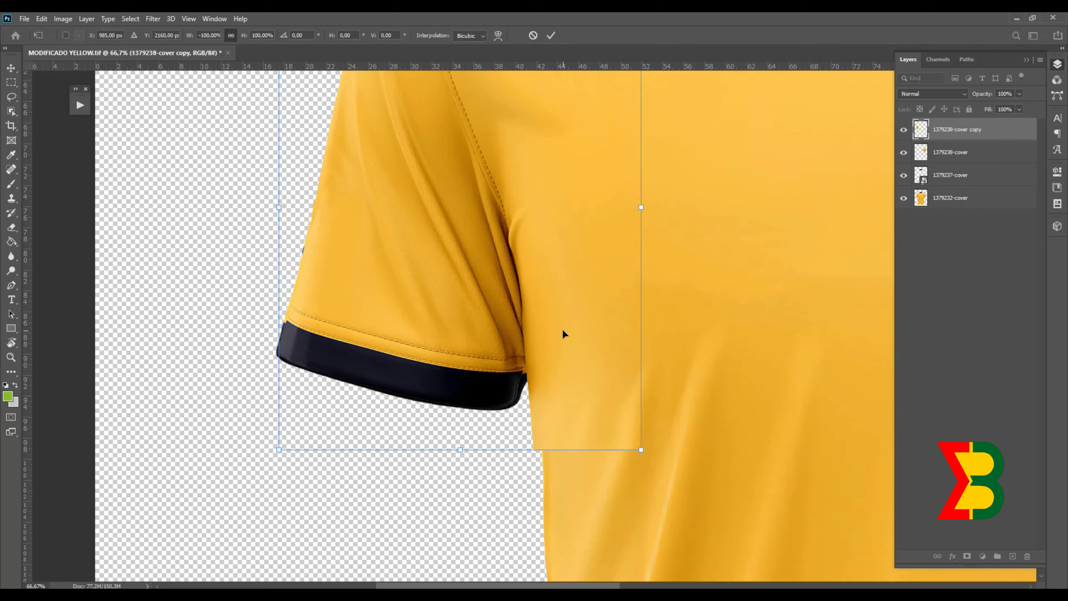
key("Left")
key("Left")
key("Left")
key("Down")
key("Left")
Step: Enlarge the flipped sleeve to about 105.09% width and 100.95% height, extending it toward the shirt body
scroll(571, 312, "up", 3)
scroll(571, 311, "up", 6)
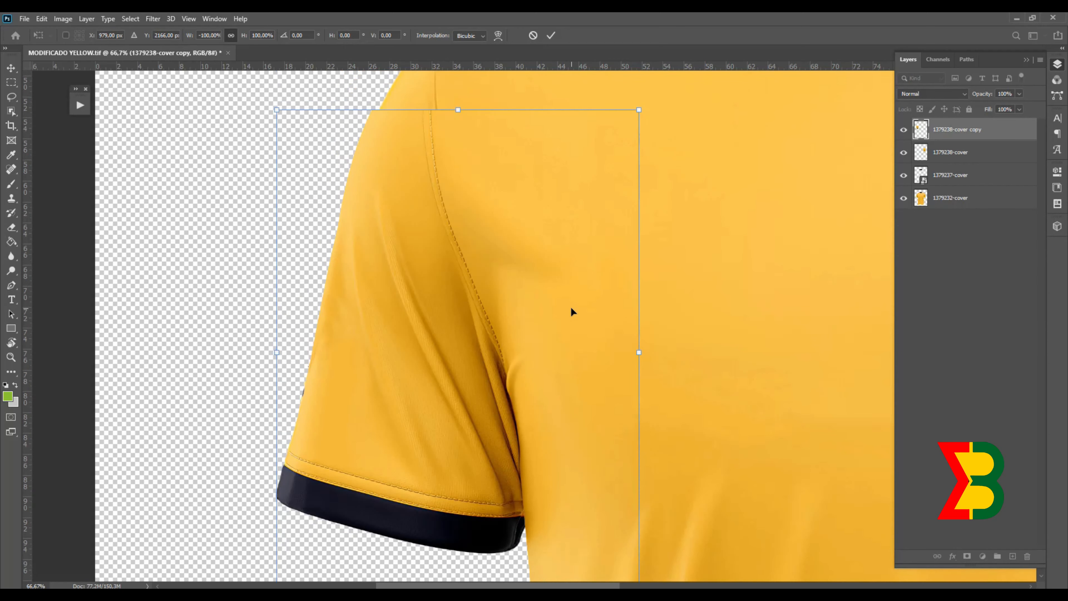
left_click_drag(643, 180, 645, 177)
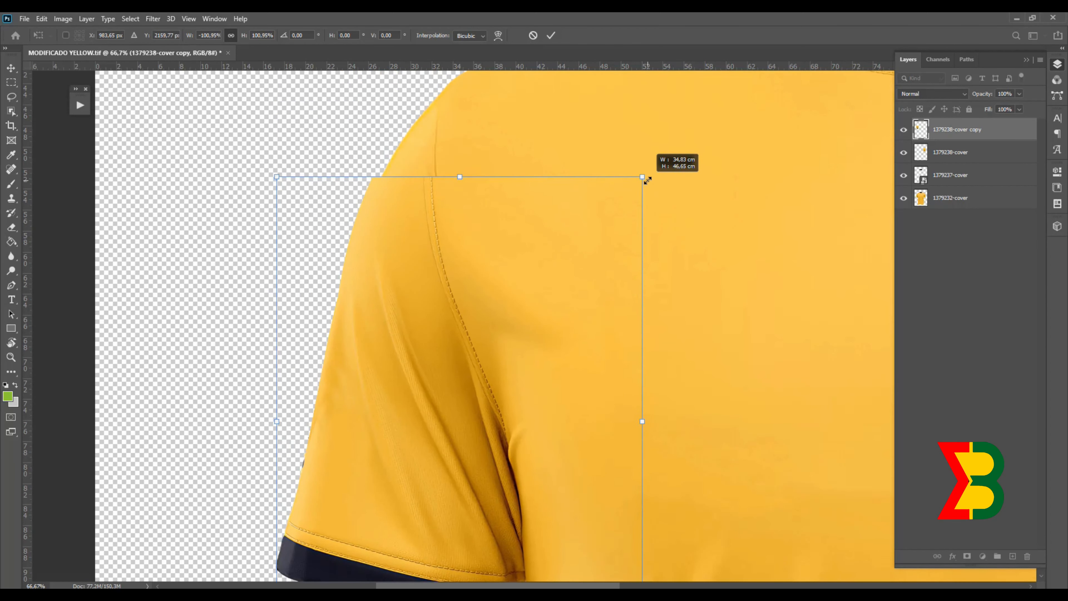
scroll(553, 303, "down", 7)
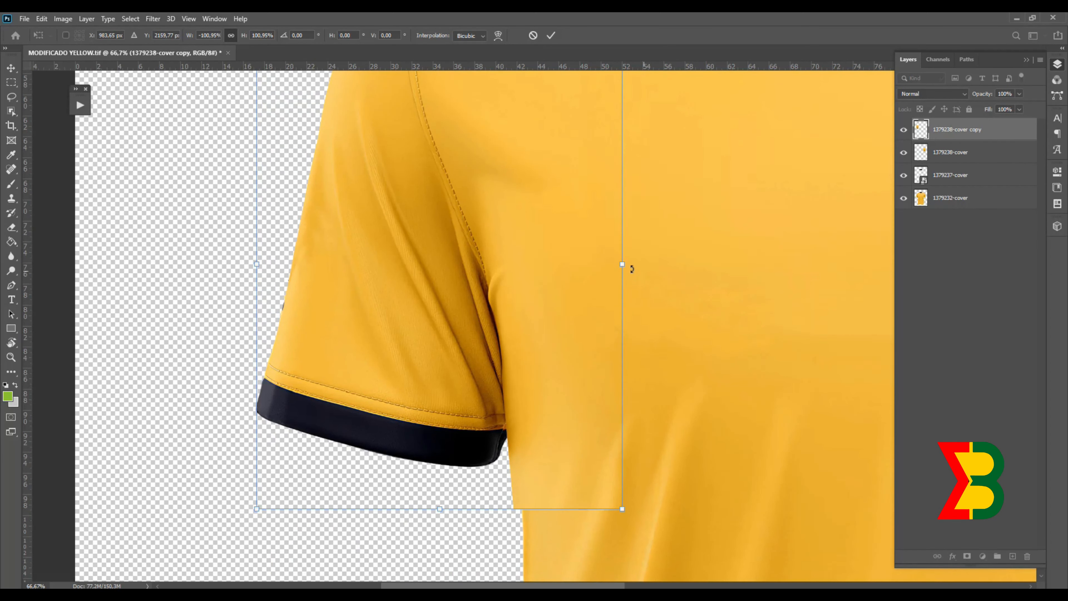
left_click_drag(624, 264, 633, 267)
Step: Skew the flipped sleeve's upper outer corner inward about 0.65° and pull its lower outer corner slightly outward over the original cuff
left_click_drag(510, 198, 504, 416)
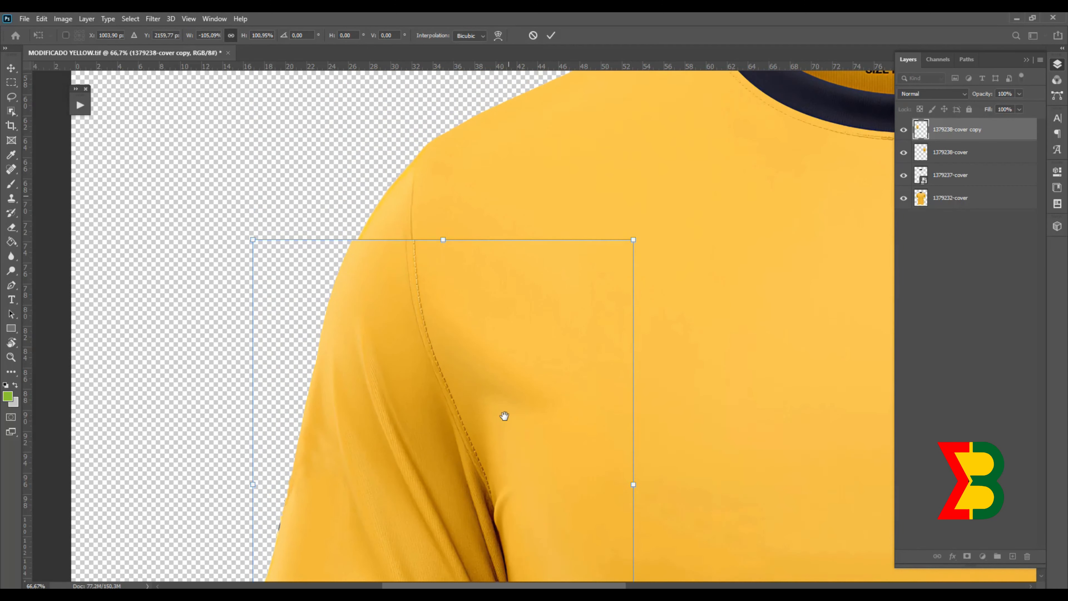
left_click_drag(255, 242, 261, 241)
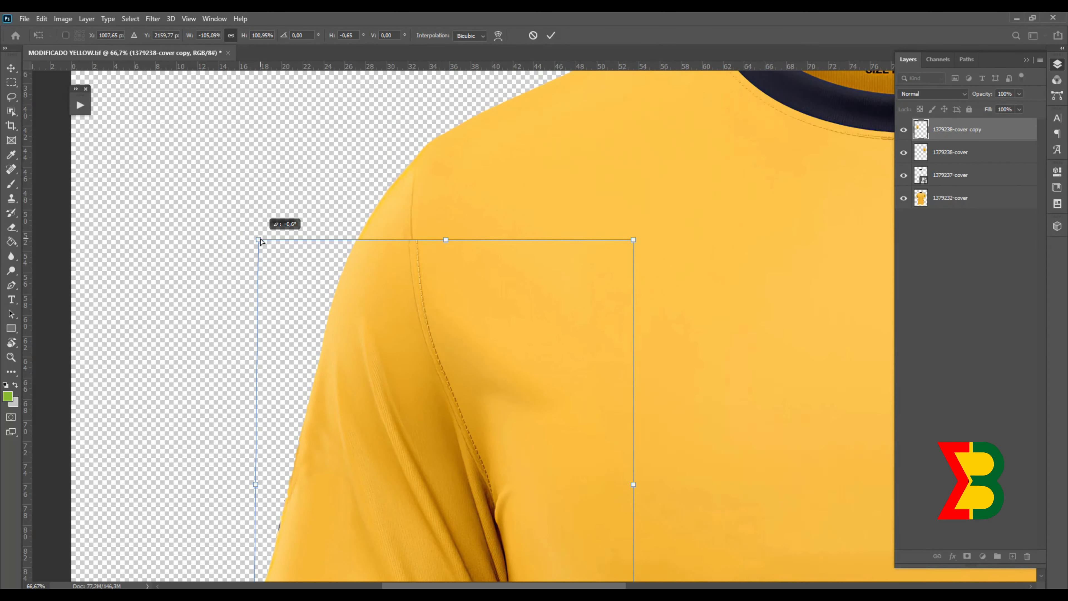
left_click_drag(447, 360, 436, 100)
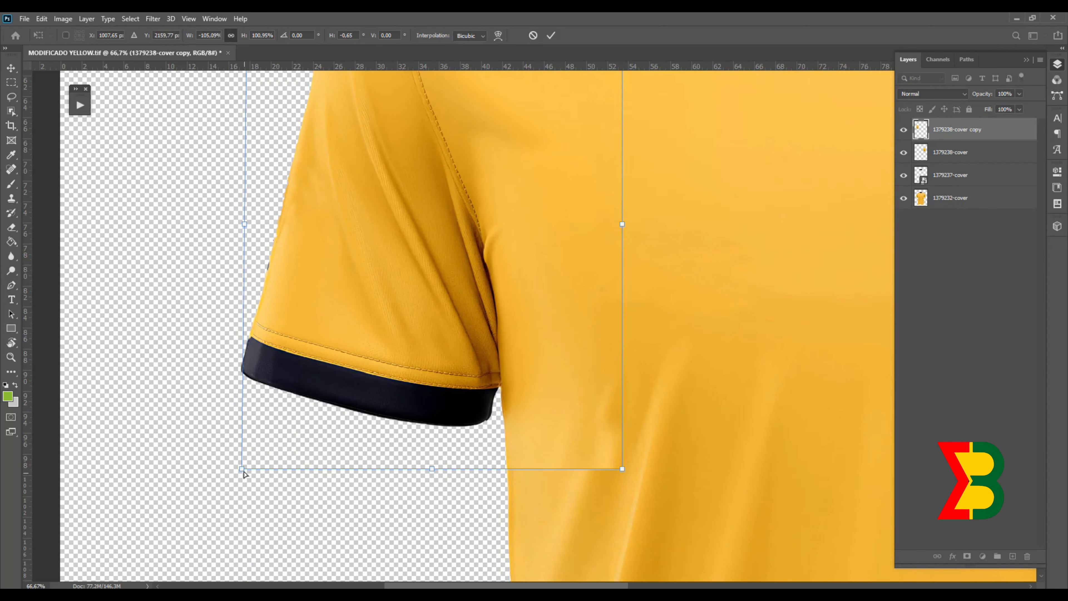
left_click_drag(243, 471, 240, 473)
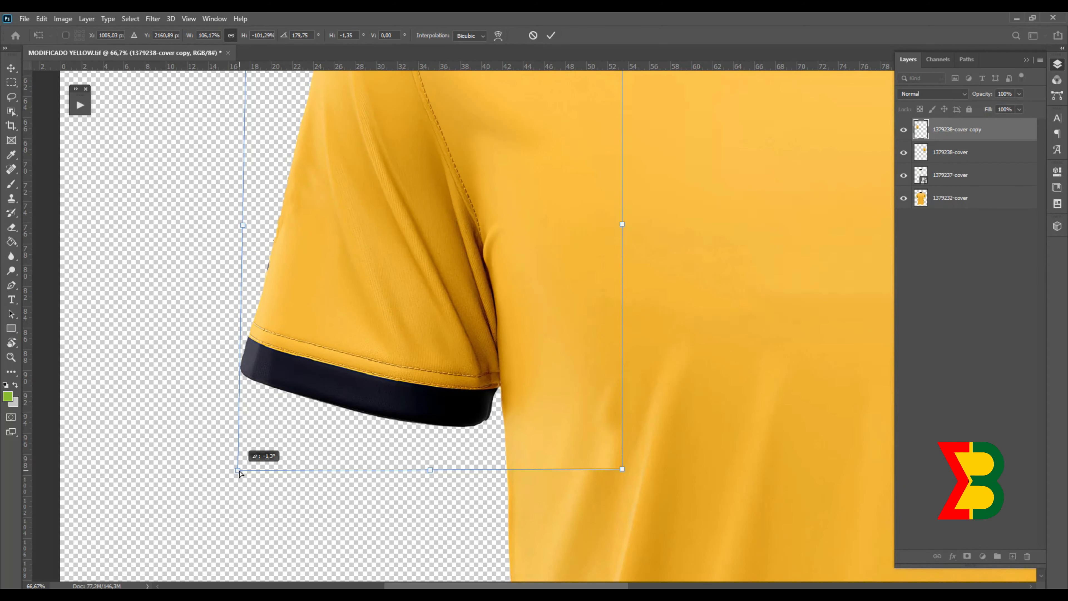
Step: Warp the flipped sleeve's upper edge so its seam and outer edge meet the shirt's shoulder, and apply the transform
left_click_drag(318, 315, 315, 432)
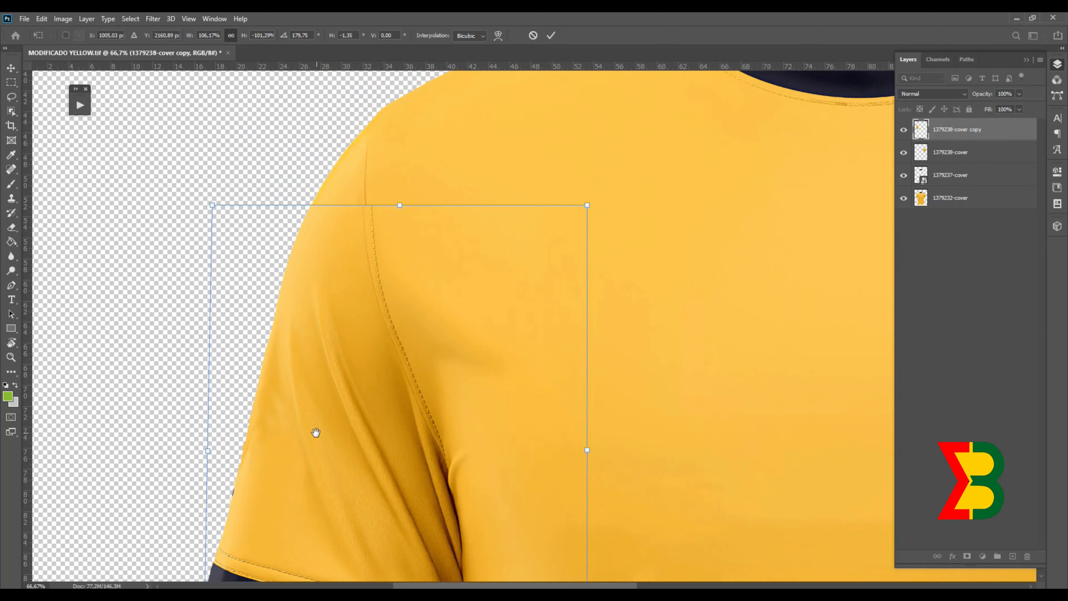
left_click(499, 36)
left_click(501, 36)
left_click(497, 35)
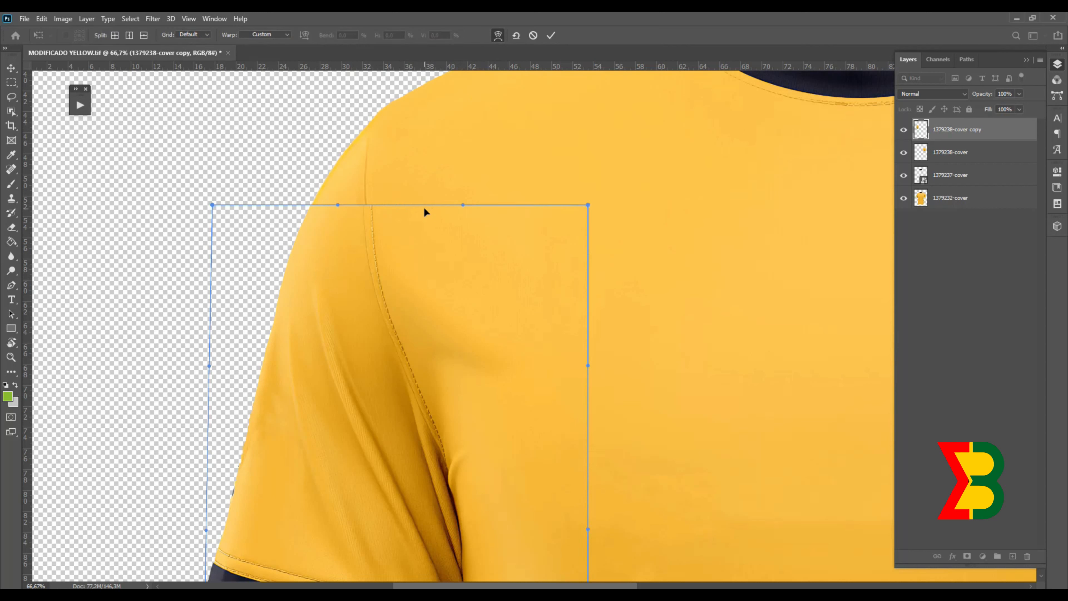
left_click_drag(420, 207, 417, 208)
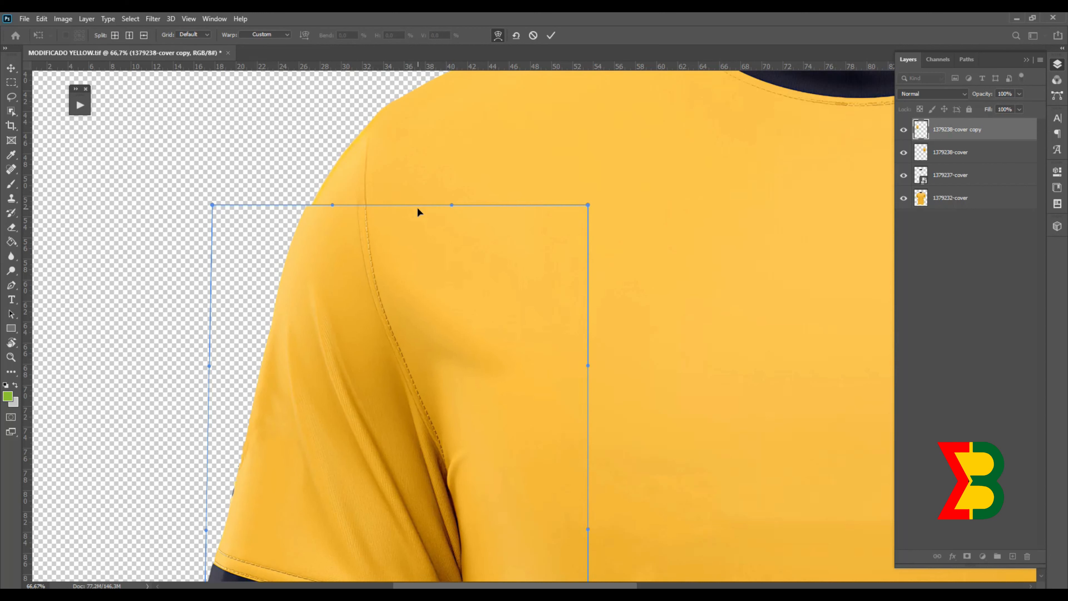
left_click_drag(213, 206, 225, 205)
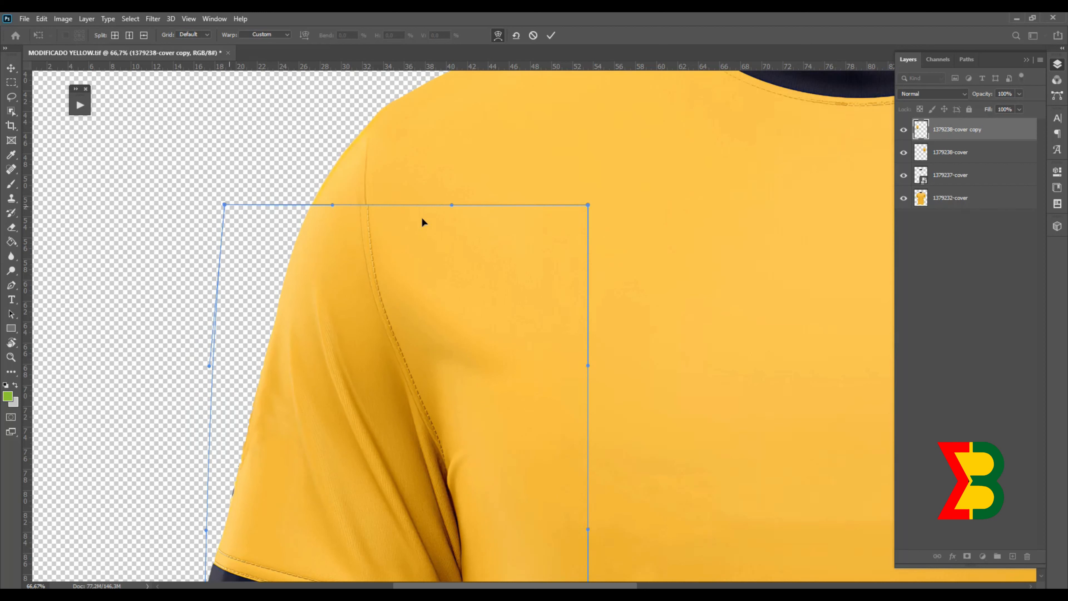
left_click_drag(449, 205, 444, 205)
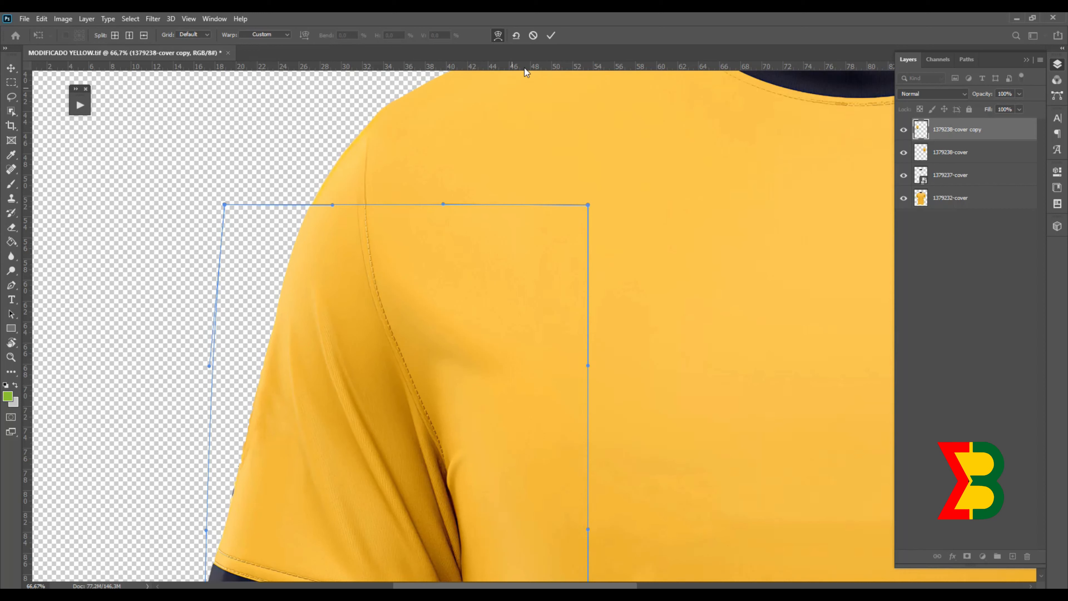
left_click(551, 36)
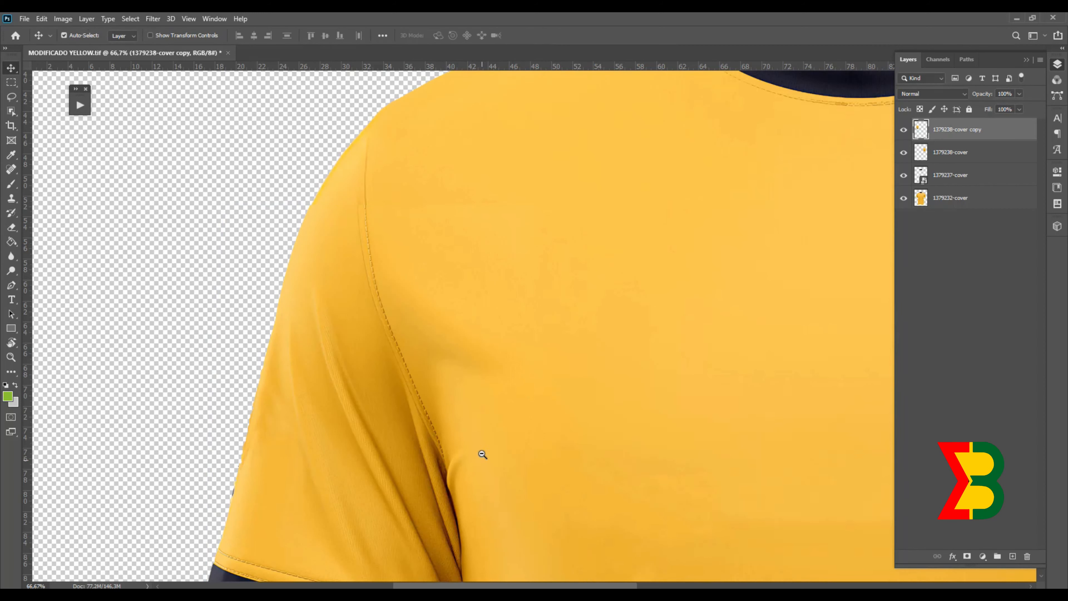
Step: Erase the flipped sleeve copy's hard lower and inner edges over the shirt body with a soft eraser of about 417 px
left_click(483, 454, "alt")
left_click(431, 284, "alt")
scroll(453, 387, "down", 3)
left_click_drag(453, 386, 396, 369)
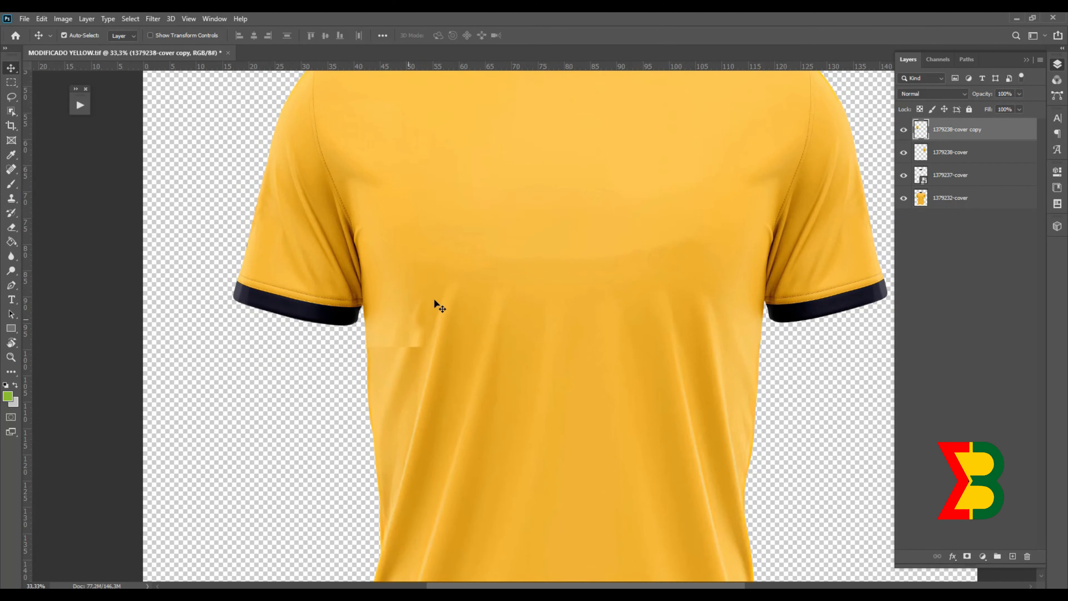
key("e")
right_click(440, 231)
left_click_drag(530, 201, 540, 201)
left_click(412, 254)
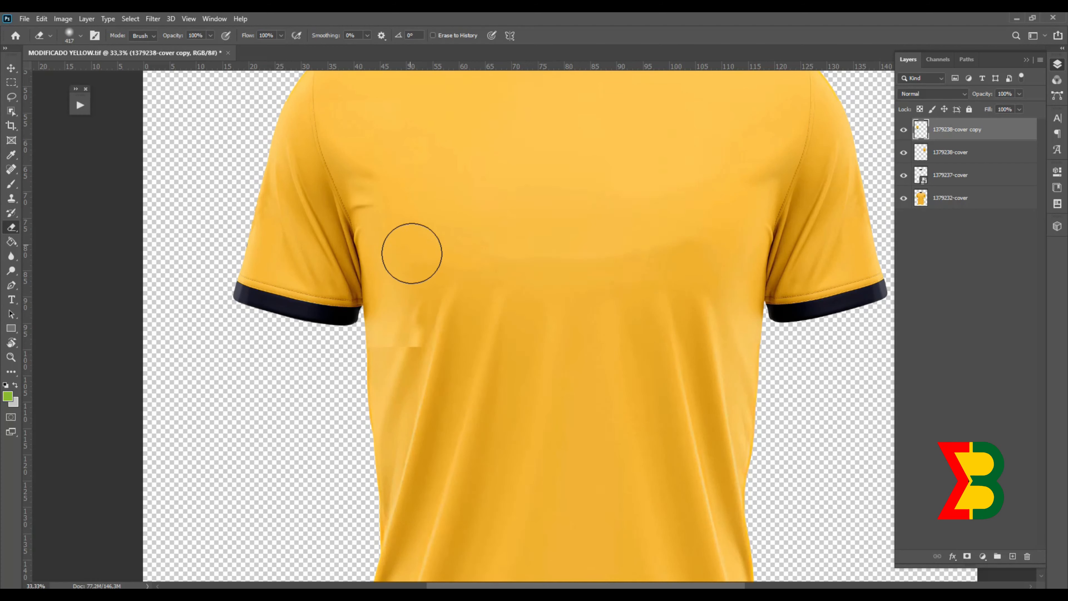
mouse_move(412, 263)
left_mouse_down()
mouse_move(421, 342)
mouse_move(409, 349)
mouse_move(420, 323)
left_mouse_up()
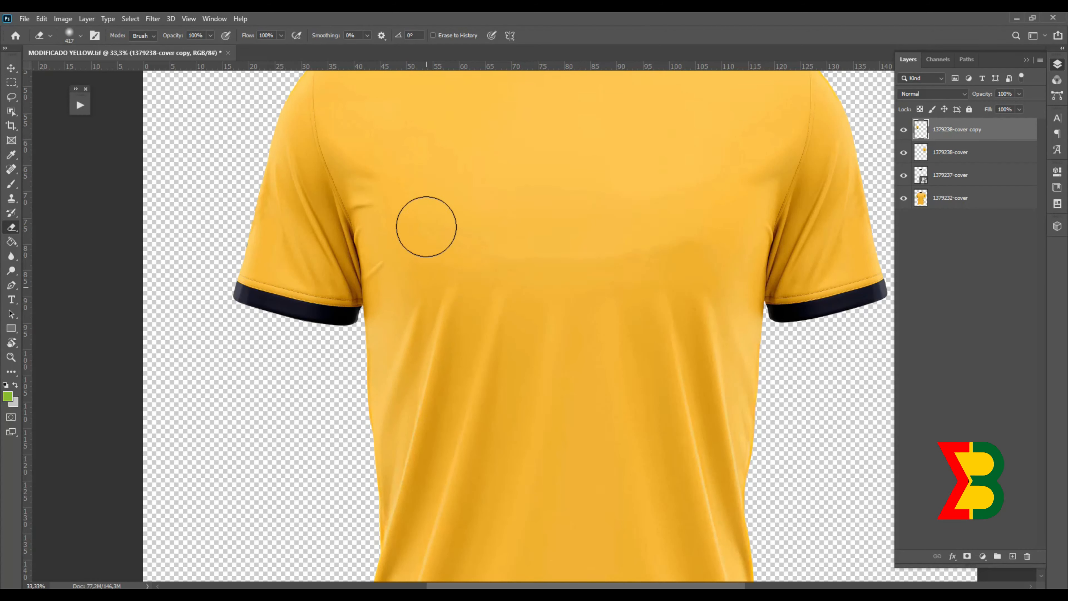
Step: Select the 1379238-cover copy, 1379238-cover and 1379232-cover layers together, leaving out the collar layer
left_click_drag(416, 217, 446, 377)
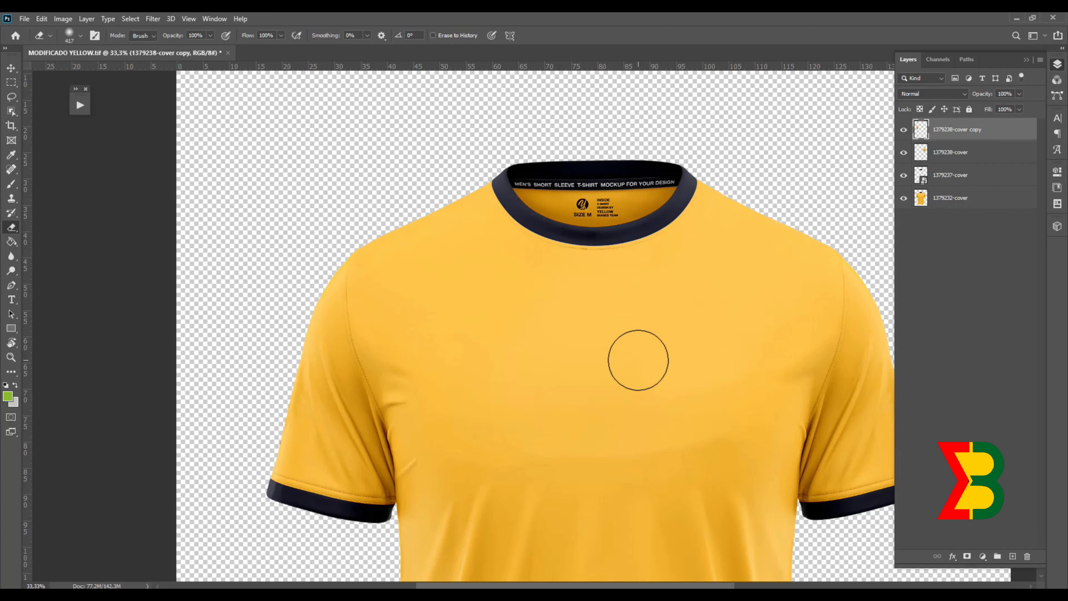
left_click_drag(638, 359, 468, 358)
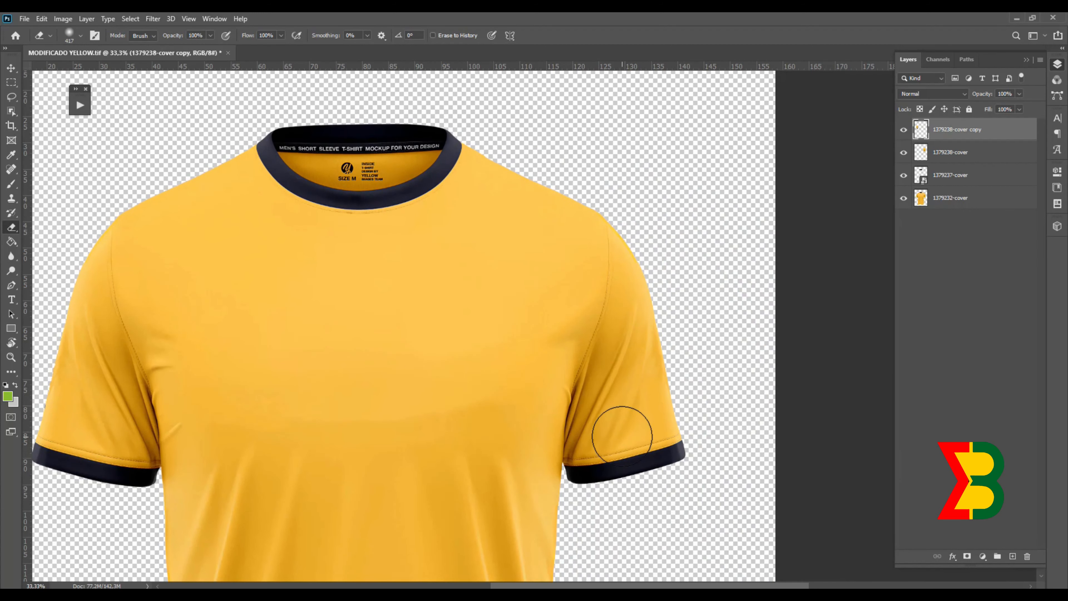
key("v")
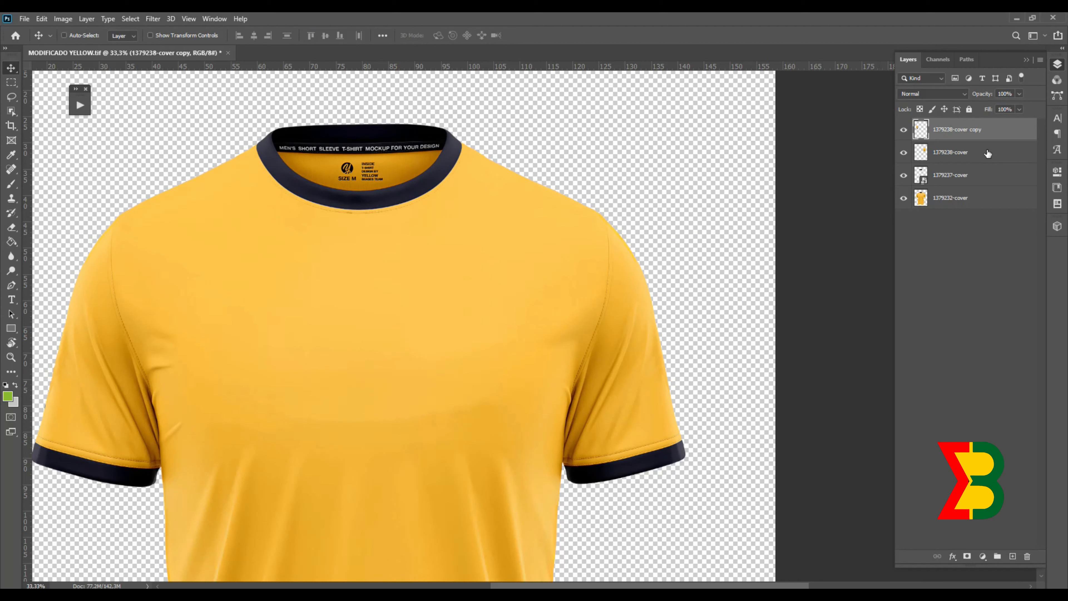
left_click(988, 154, "ctrl")
left_click(988, 198, "ctrl")
right_click(987, 198)
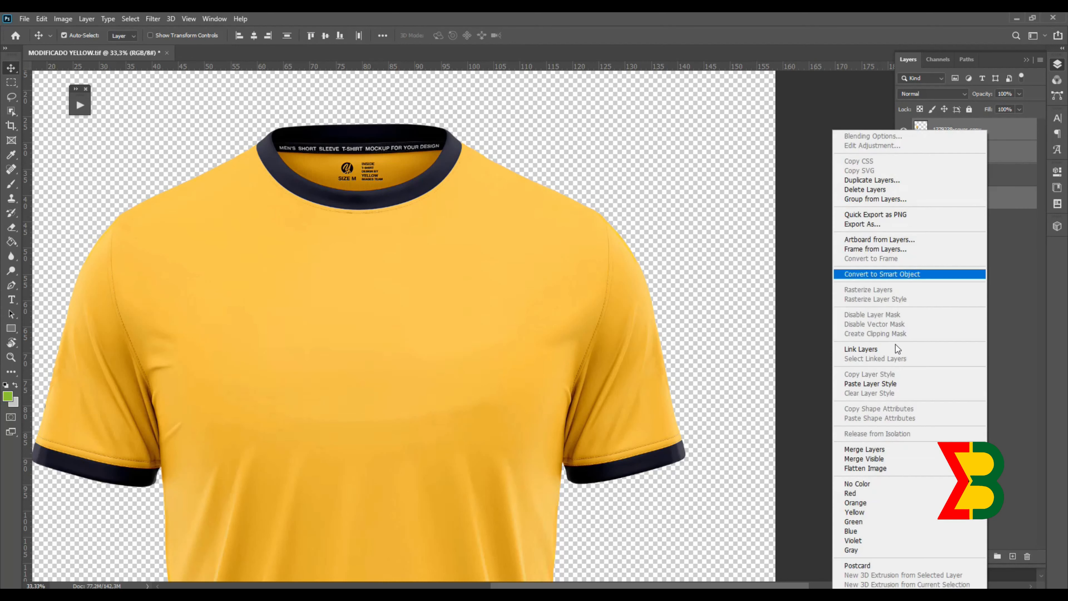
left_click(876, 448)
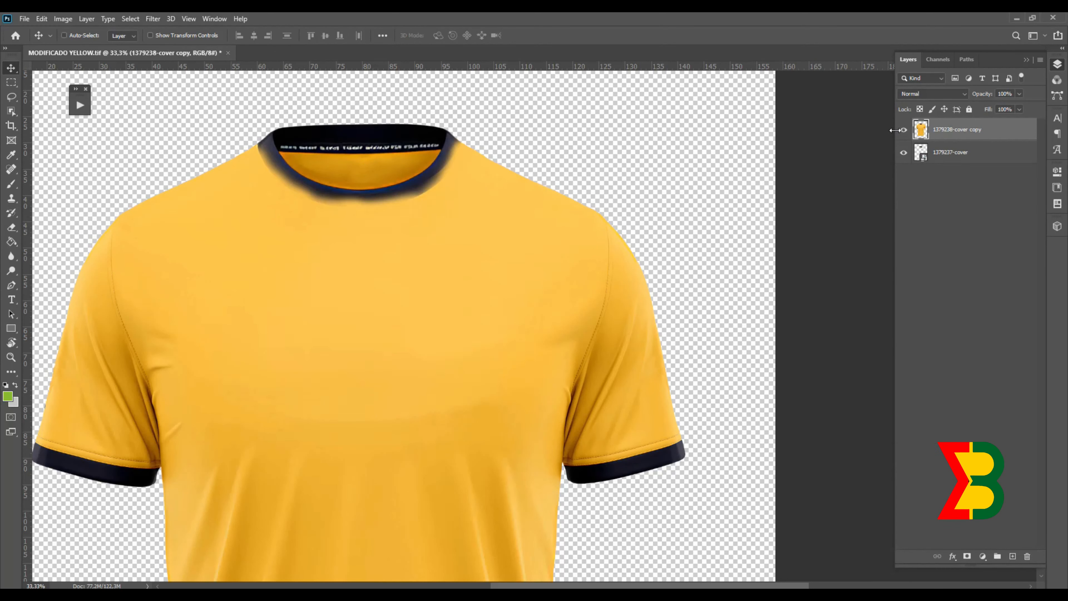
key("ctrl+z")
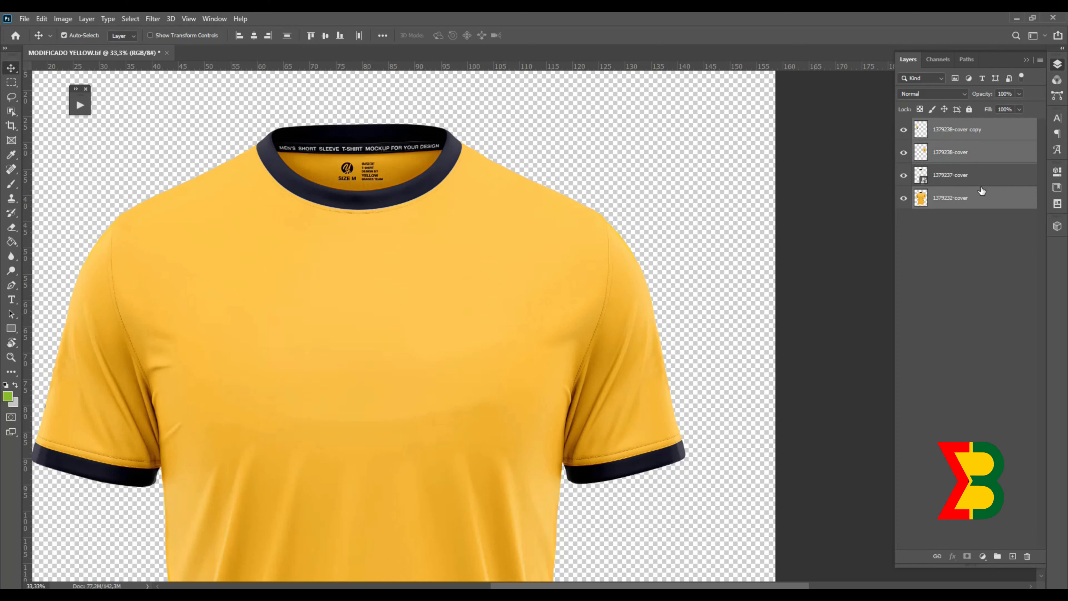
Step: Merge the selected sleeve and shirt layers into one, and place the merged layer below the 1379237-cover collar layer
right_click(984, 206)
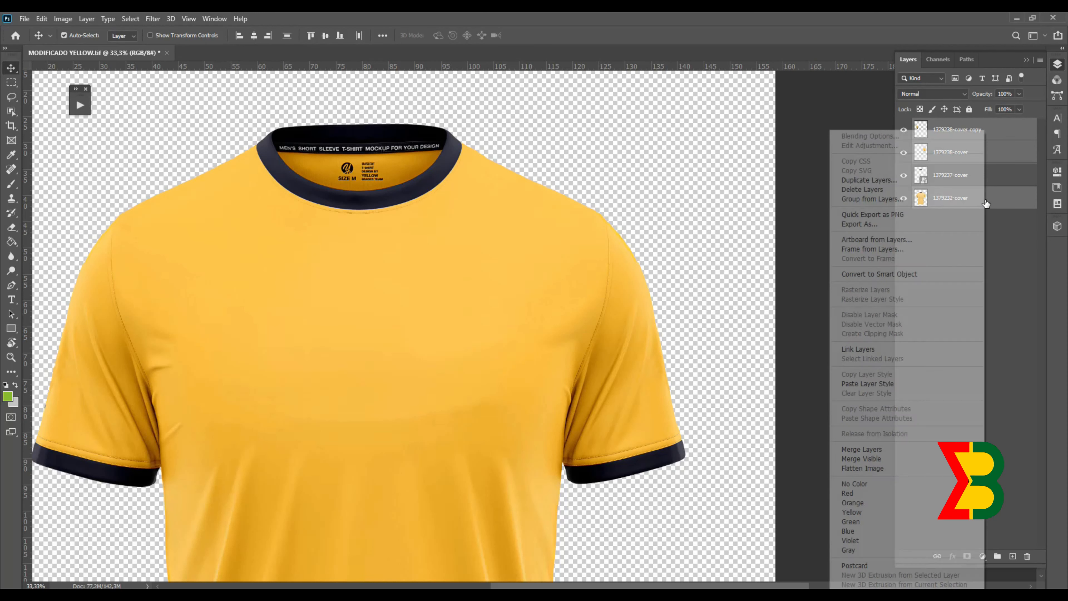
left_click(868, 449)
left_click_drag(1000, 137, 1000, 192)
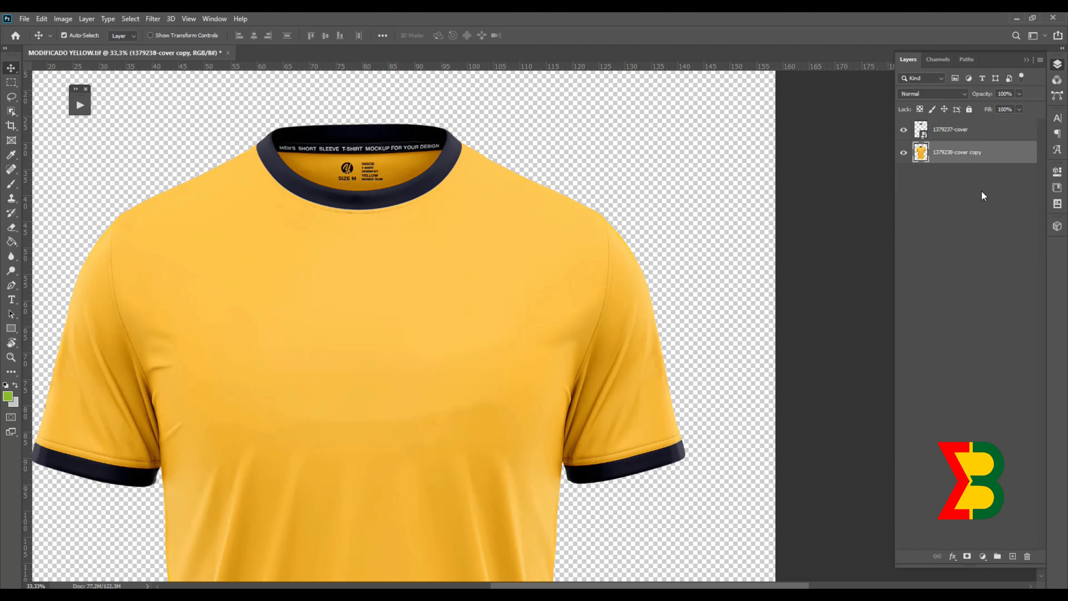
Step: Merge the 1379237-cover collar layer with the merged shirt layer into a single T-shirt layer
key("ctrl")
left_click(988, 136, "ctrl")
right_click(988, 136)
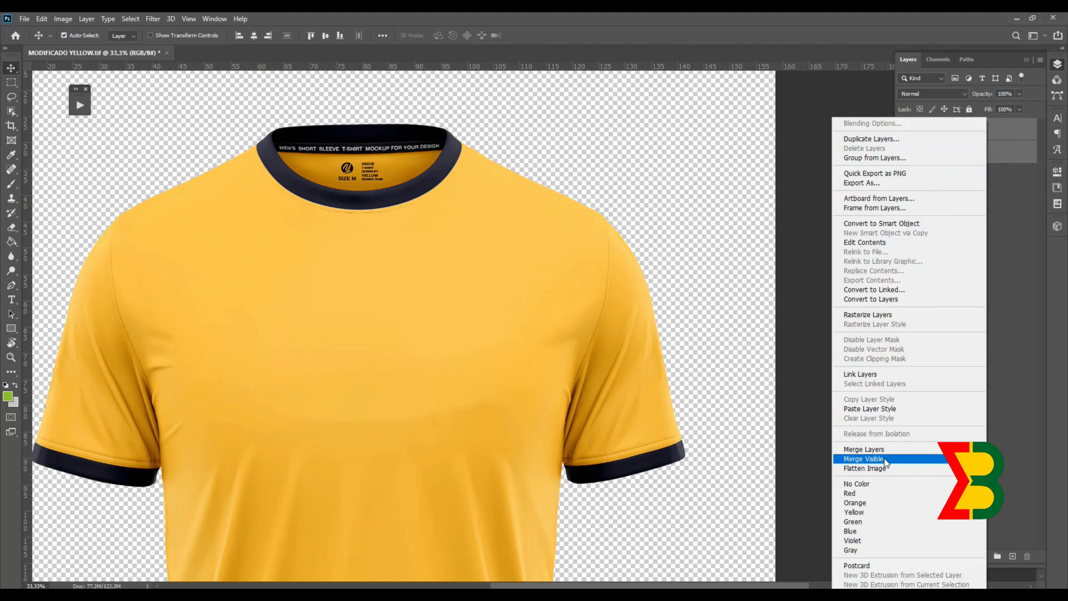
left_click(886, 447)
left_click(493, 346, "alt")
left_click_drag(465, 352, 486, 318)
key("ctrl+0")
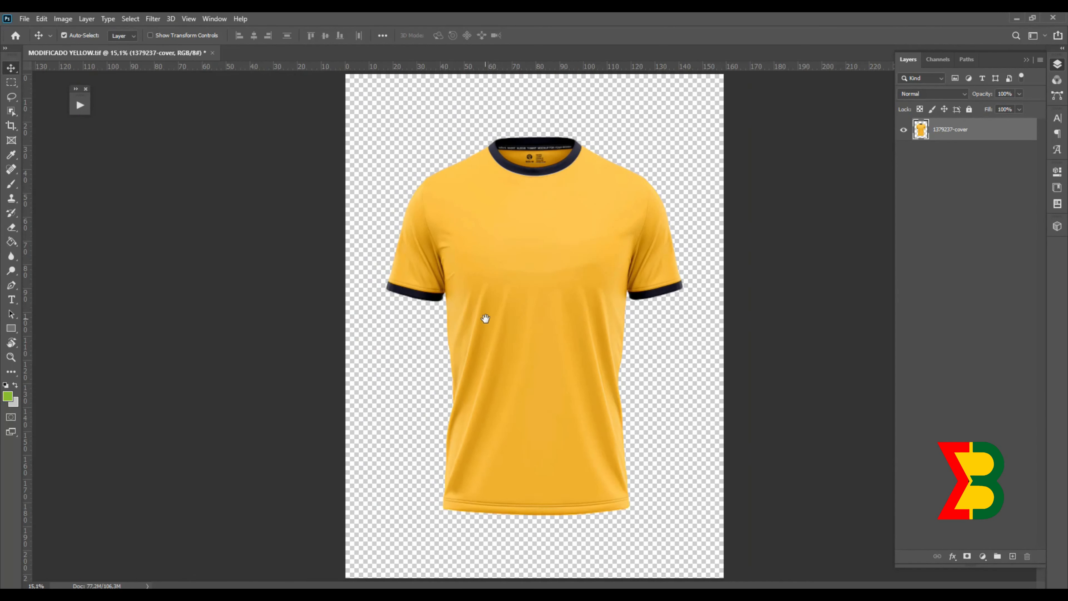